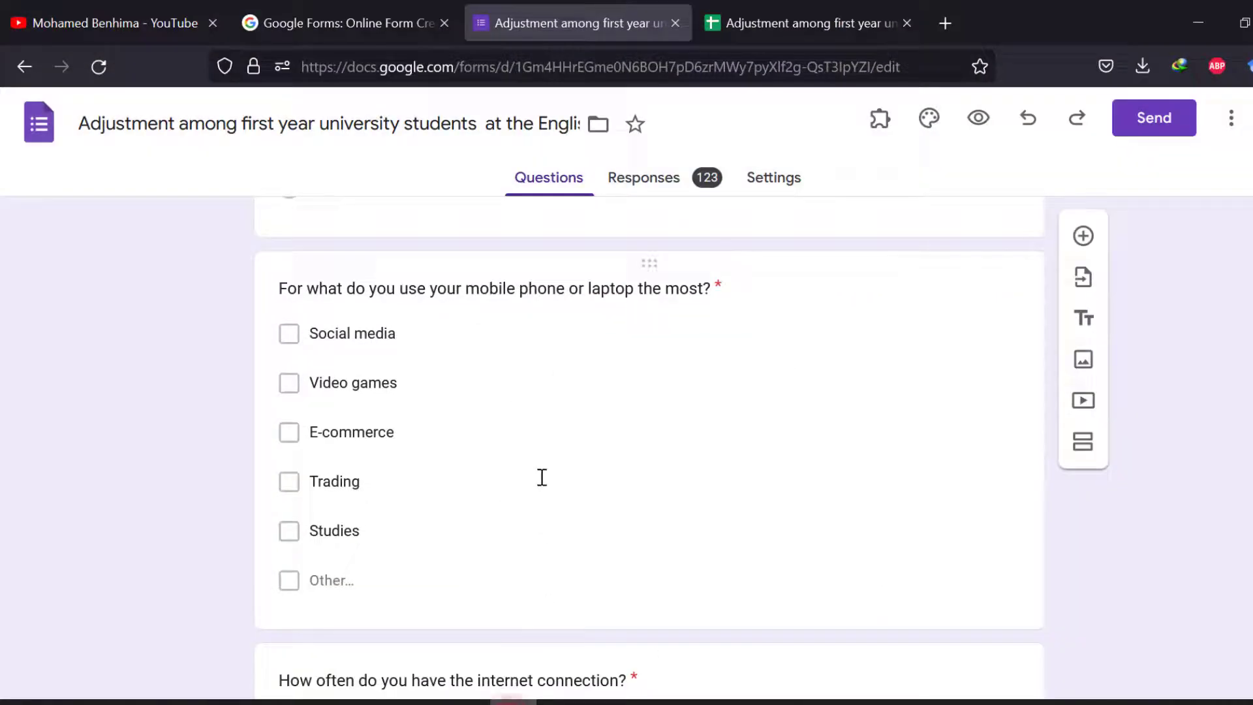
# Review the form's phone-or-laptop use question and the column J header in the responses sheet.
pyautogui.scroll(3, 540, 477)
pyautogui.scroll(-1, 544, 483)
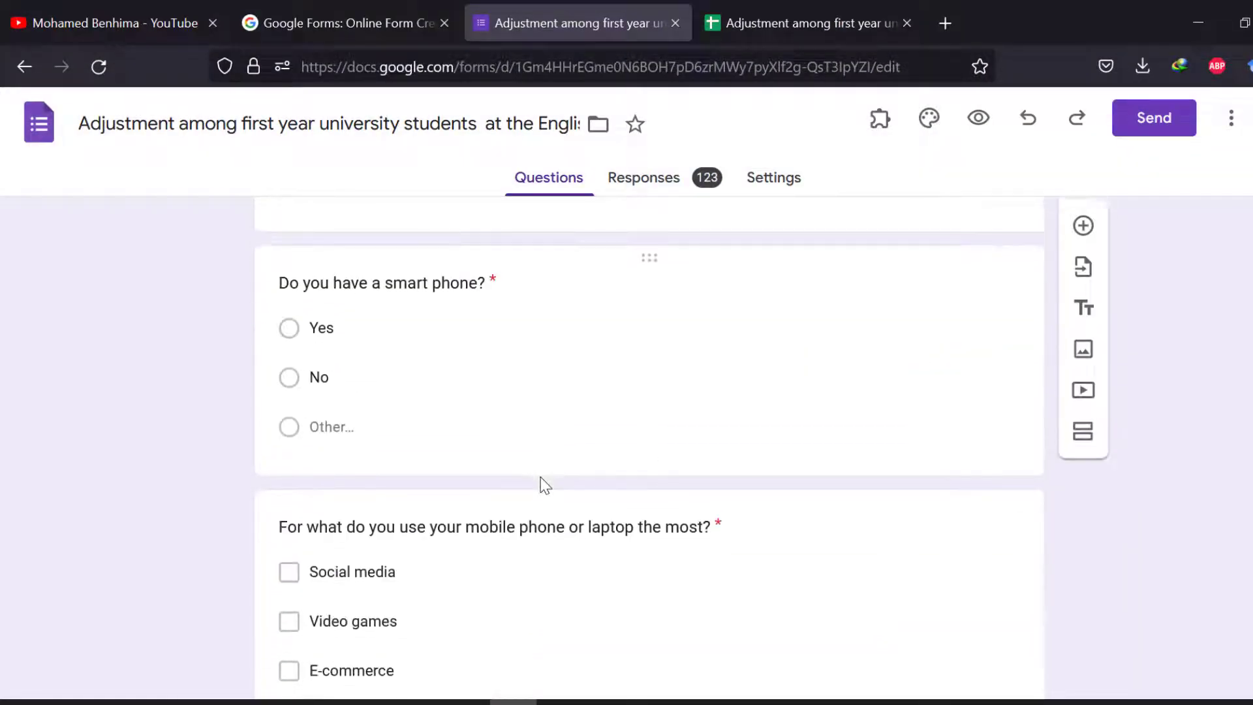
pyautogui.scroll(-5, 545, 487)
pyautogui.scroll(2, 335, 293)
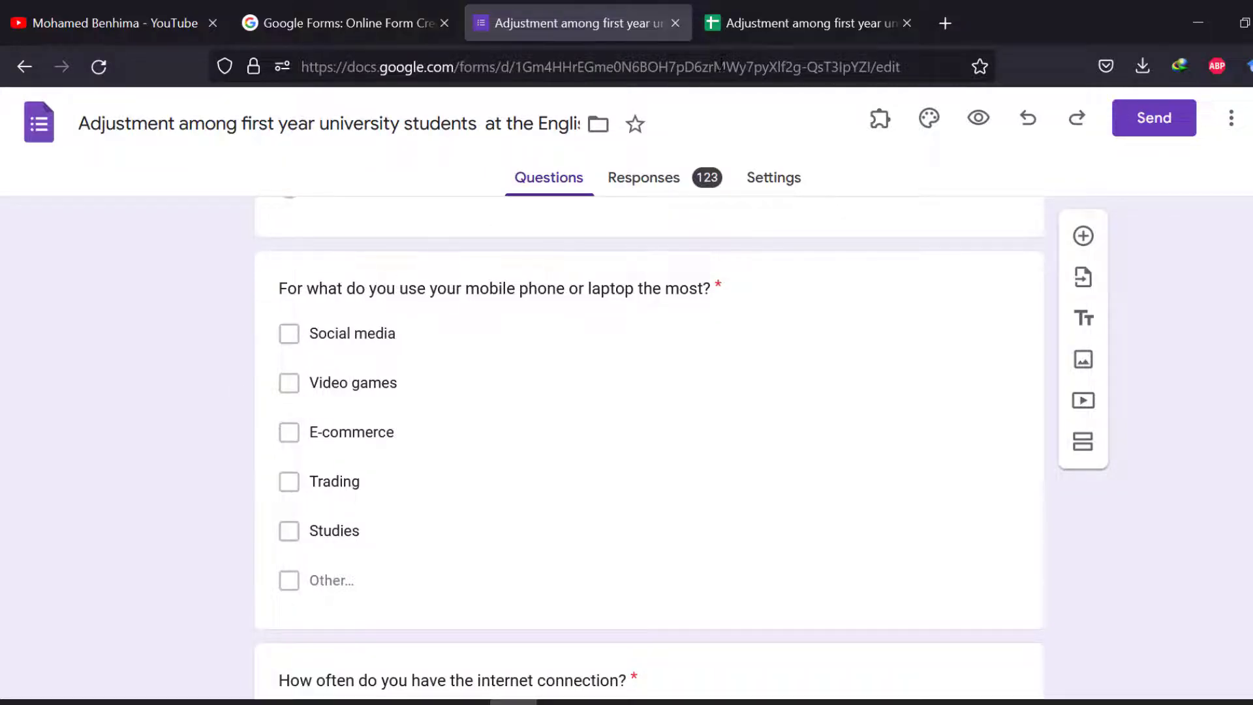
pyautogui.click(795, 19)
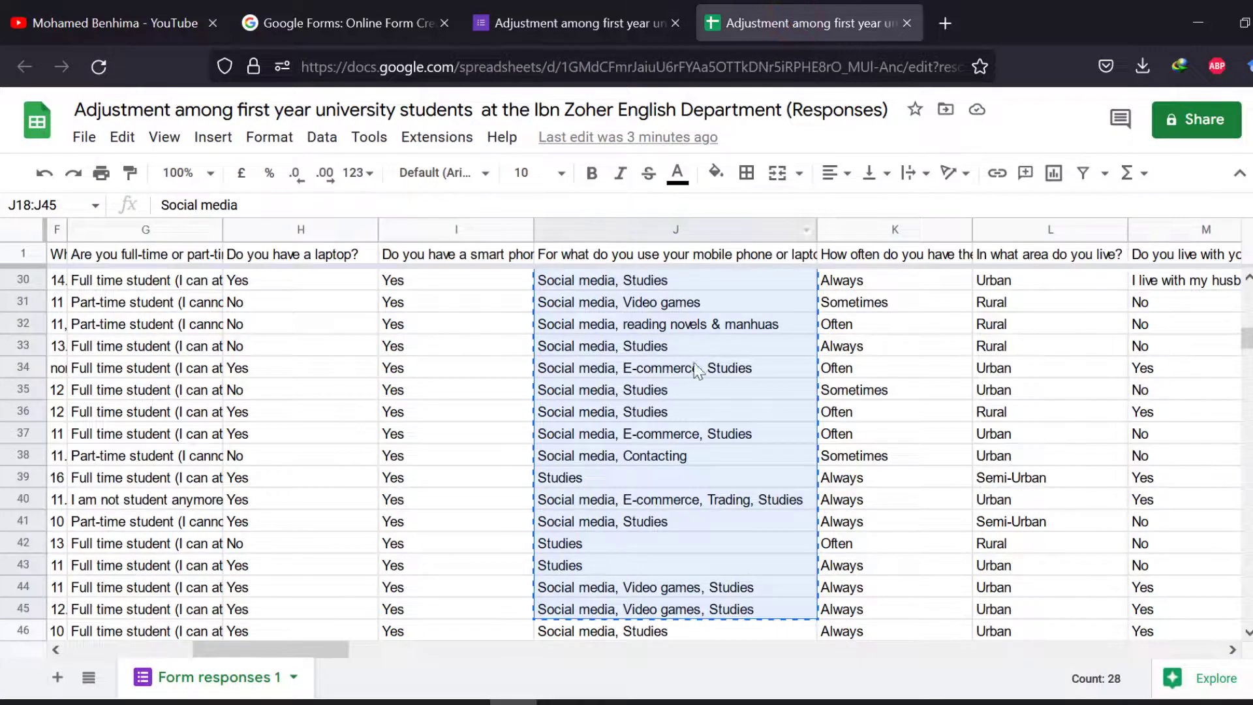
pyautogui.click(578, 20)
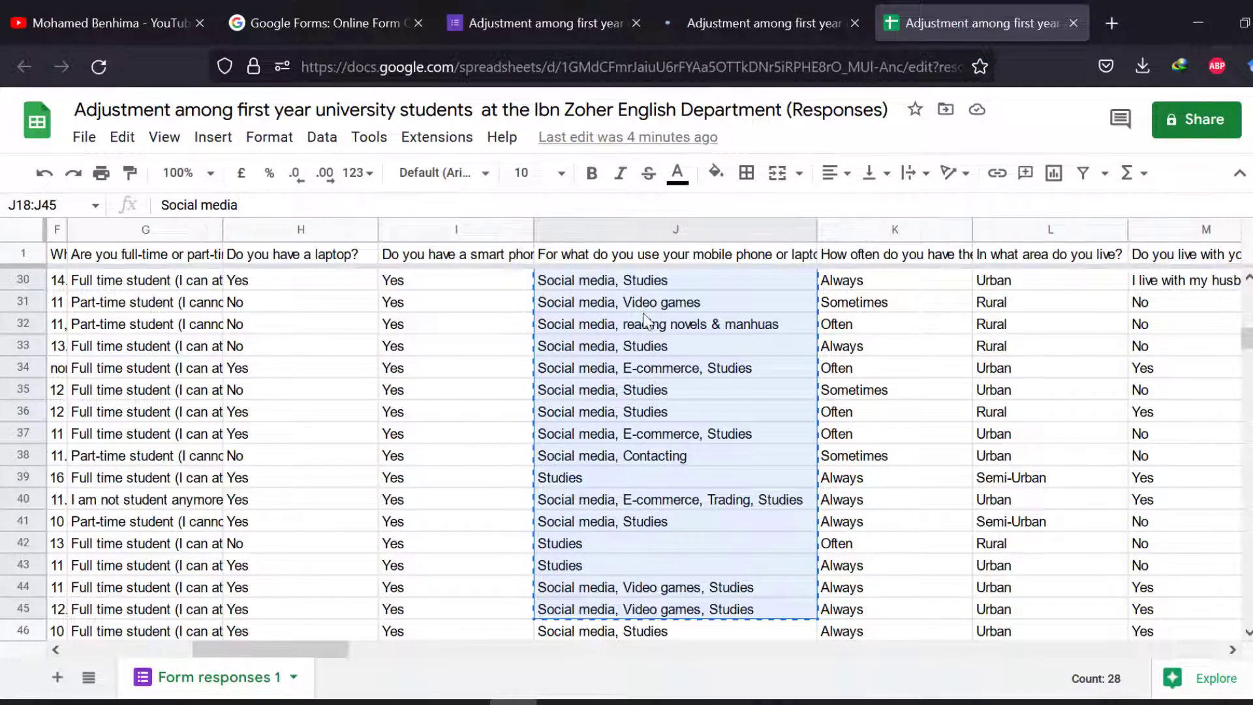
pyautogui.click(671, 256)
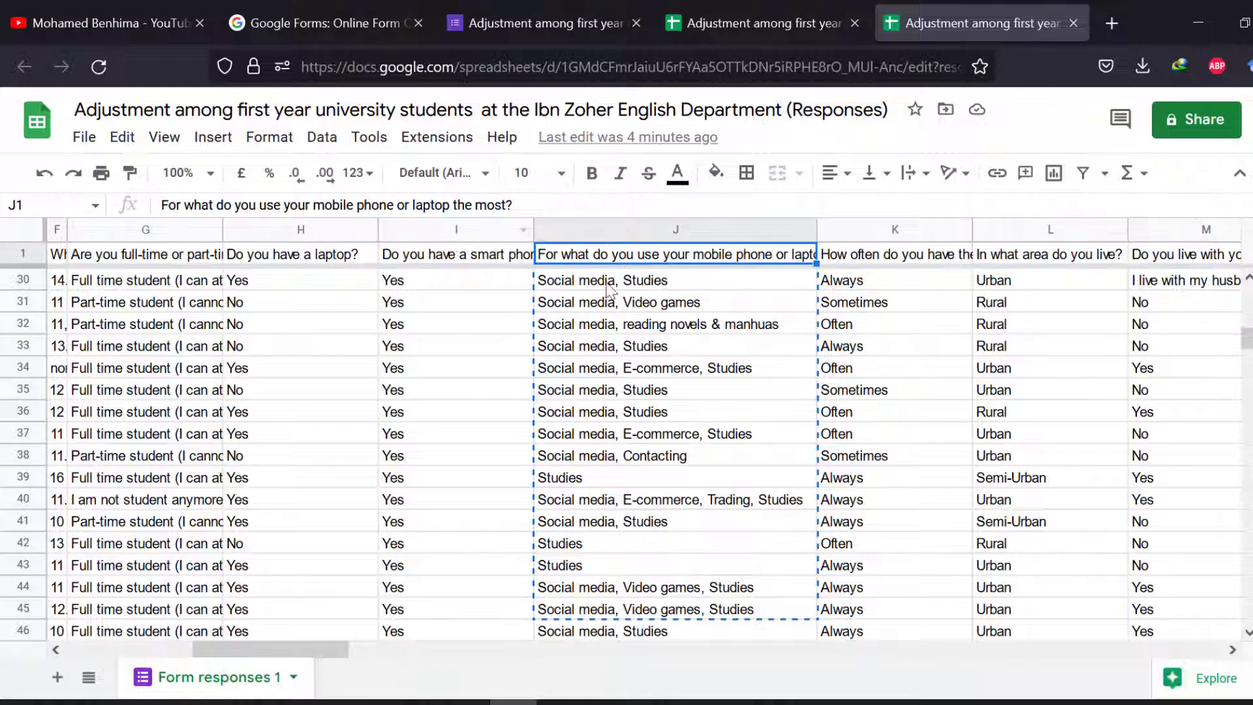
# Copy the phone-or-laptop use answers in J30:J124.
pyautogui.moveTo(625, 285); pyautogui.dragTo(630, 418)
pyautogui.rightClick(629, 418)
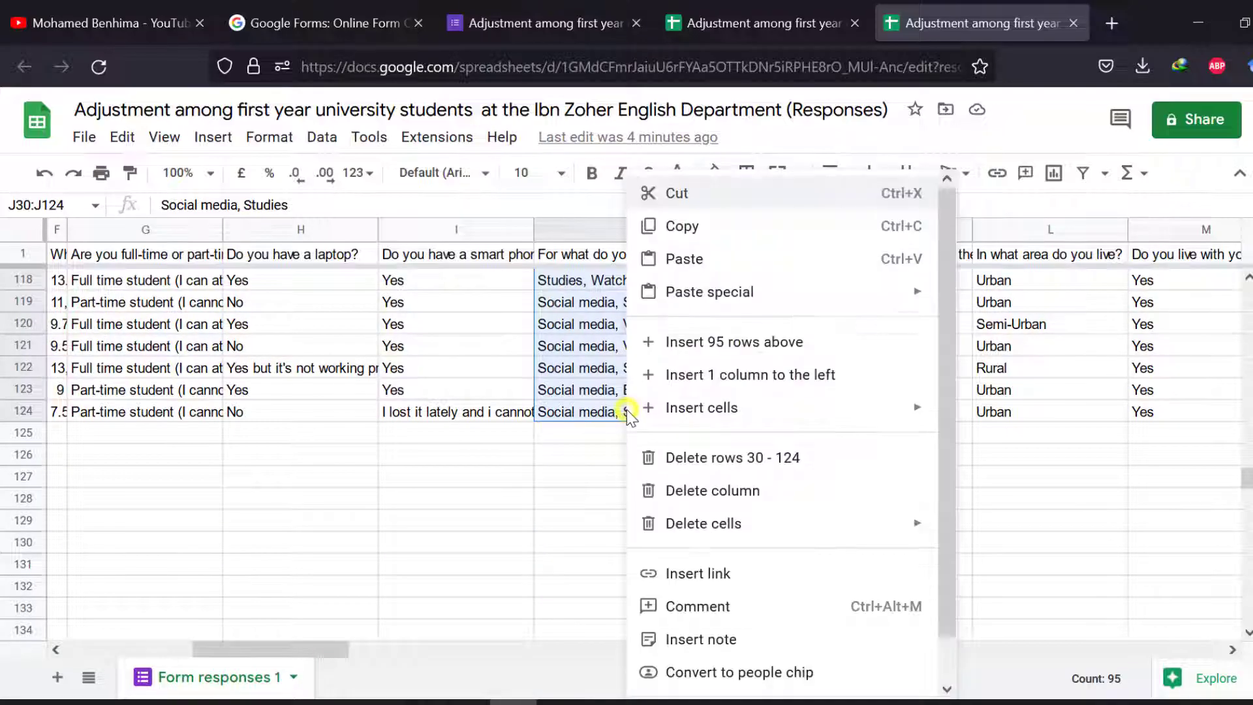
pyautogui.click(681, 228)
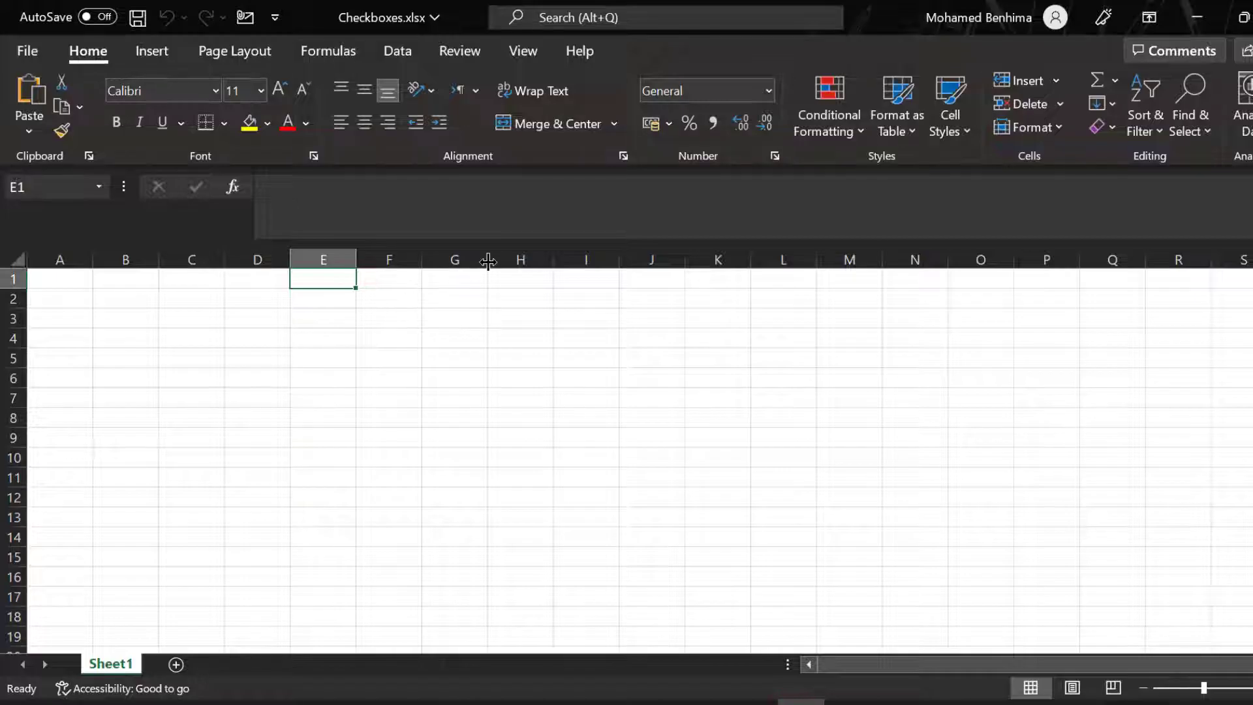
# Widen column G and paste the copied answers starting at G1.
pyautogui.moveTo(488, 261); pyautogui.dragTo(832, 261)
pyautogui.rightClick(526, 285)
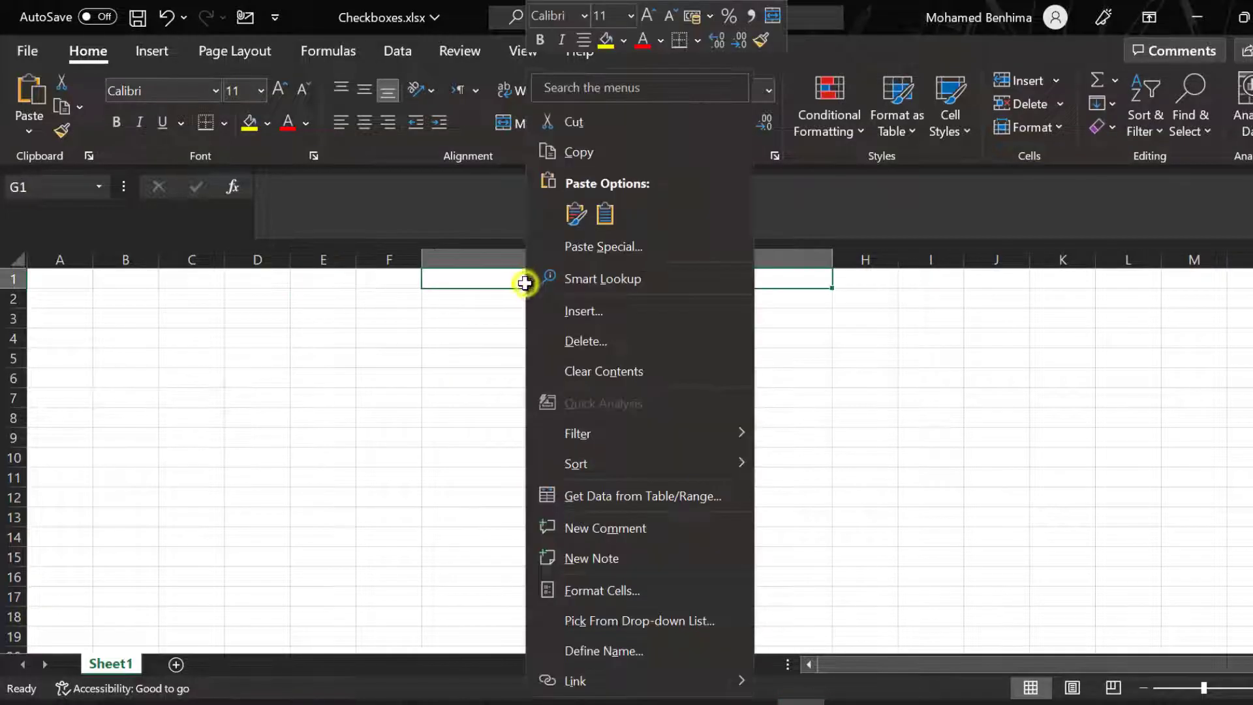
pyautogui.click(605, 215)
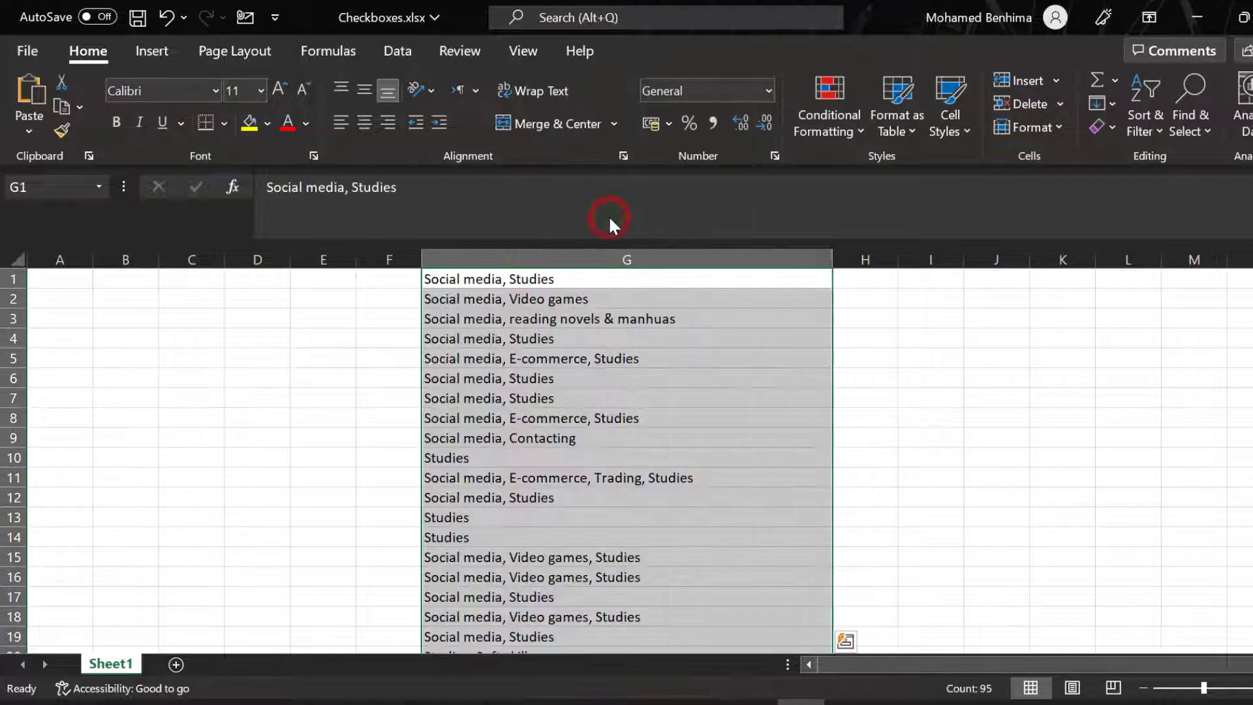
pyautogui.press('Escape')
# Insert a blank row above the pasted answers.
pyautogui.click(10, 279)
pyautogui.rightClick(11, 281)
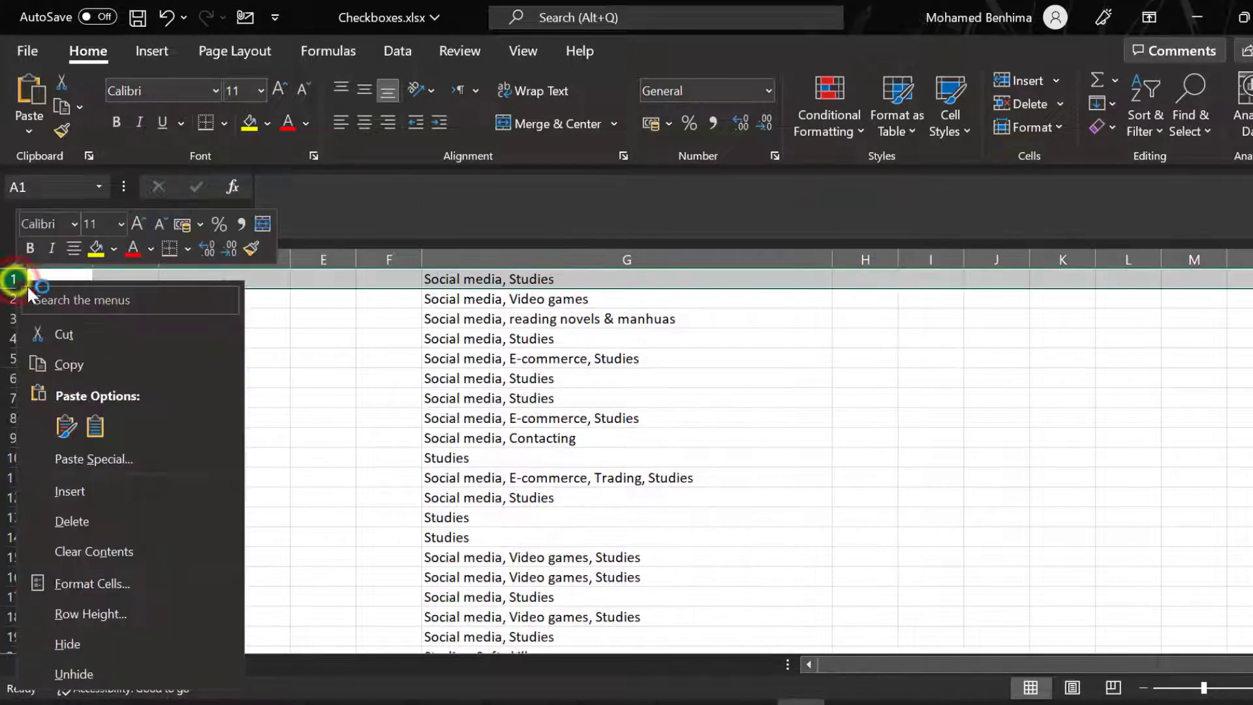
pyautogui.click(70, 491)
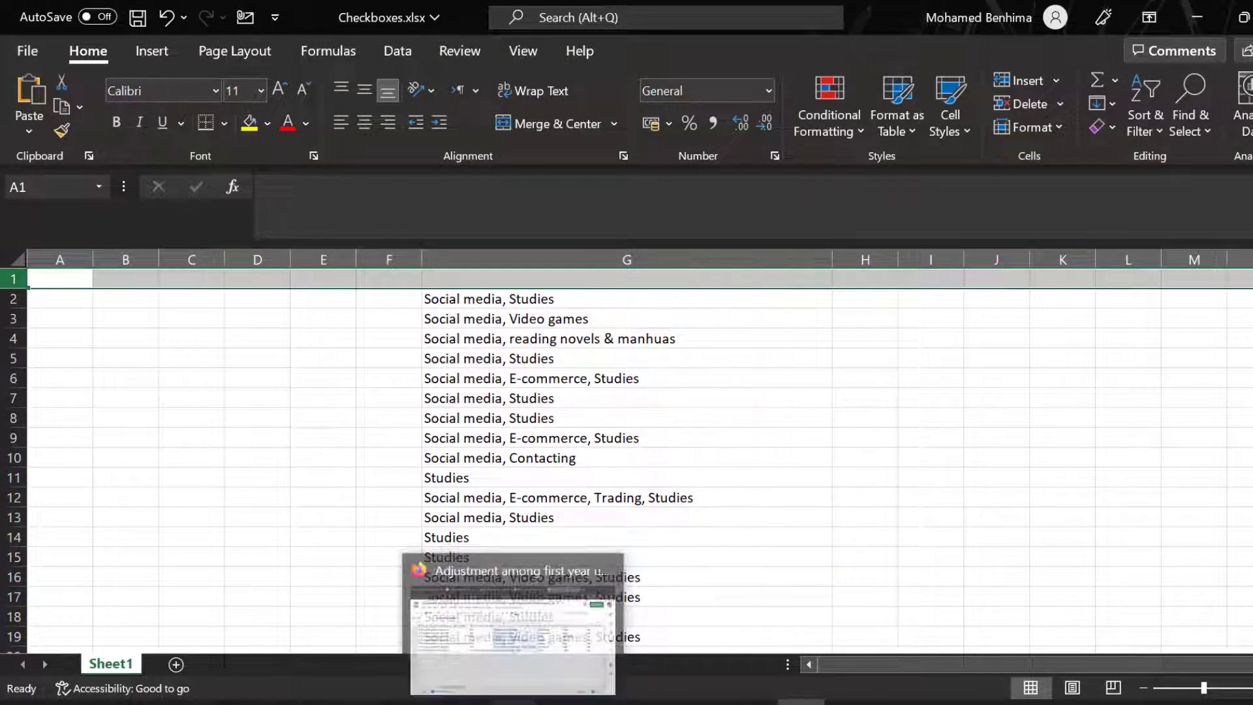
# In the form's question editor, open the mobile-phone question at its Social media option.
pyautogui.click(516, 695)
pyautogui.click(517, 28)
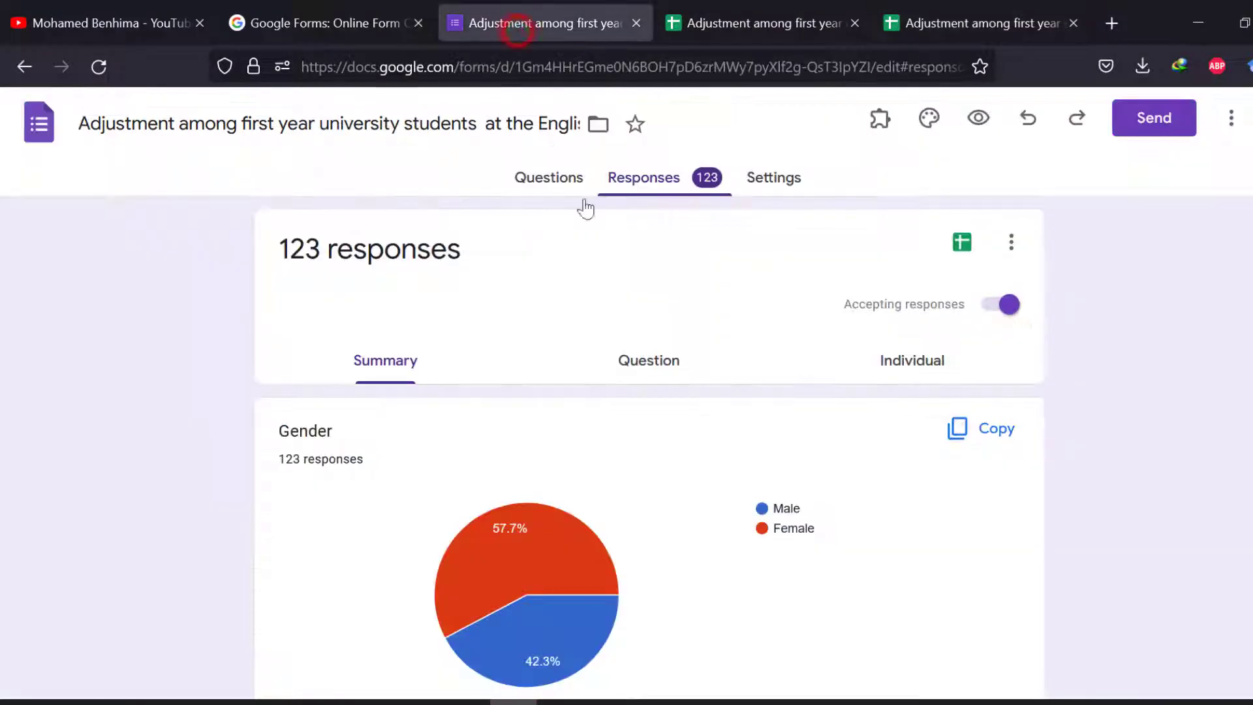
pyautogui.click(542, 180)
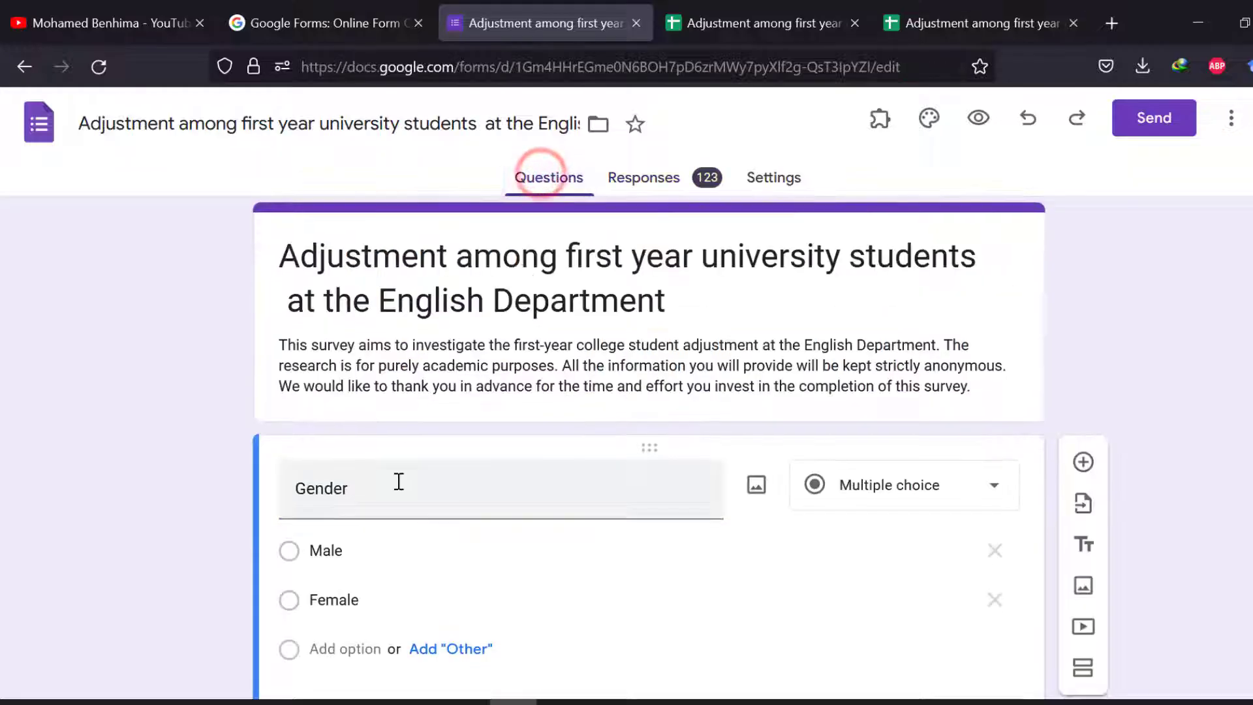
pyautogui.scroll(-6, 397, 483)
pyautogui.scroll(-20, 505, 445)
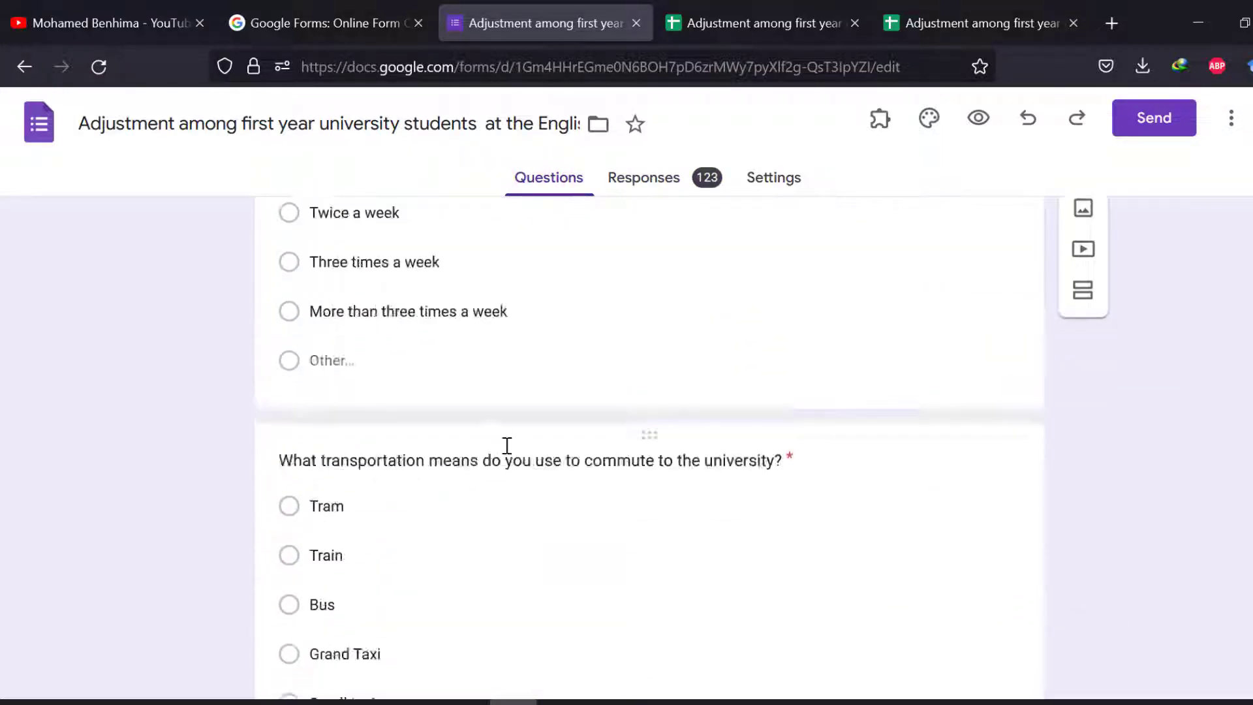
pyautogui.scroll(-5, 506, 445)
pyautogui.scroll(7, 507, 444)
pyautogui.click(316, 334)
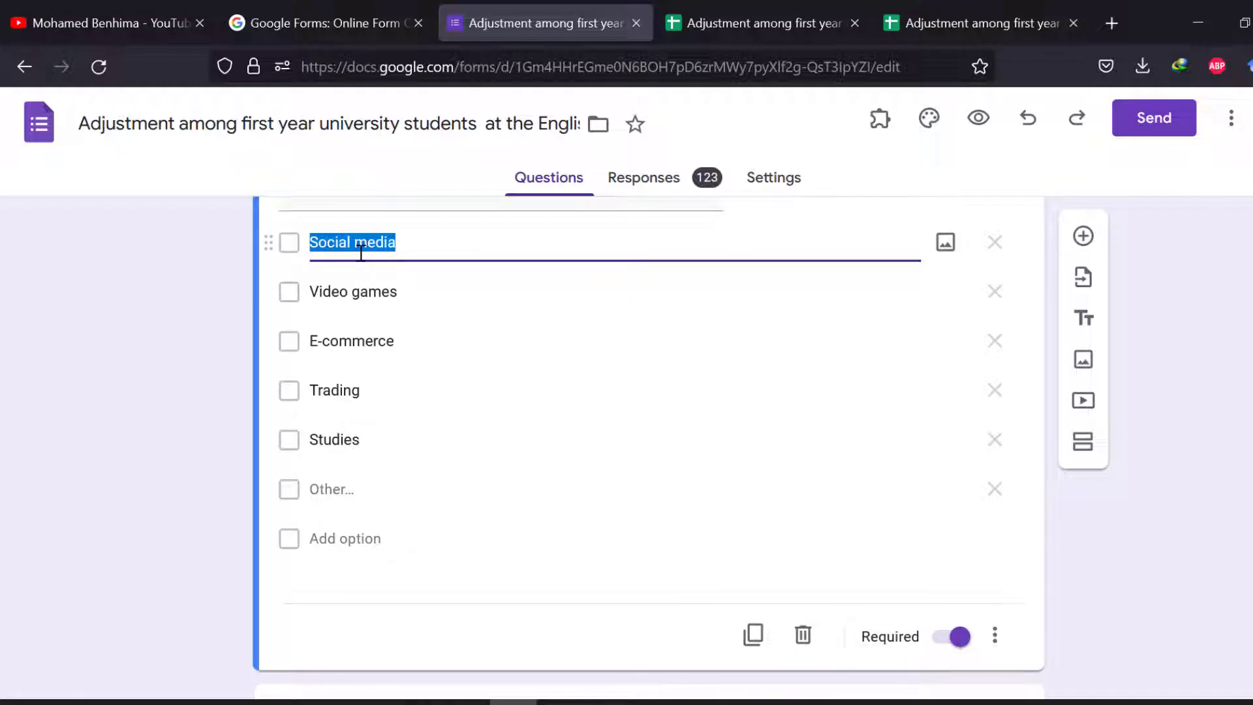
# Copy 'Social media' from the answer in G2 into H1 as a header.
pyautogui.hotkey('alt', 'Tab')
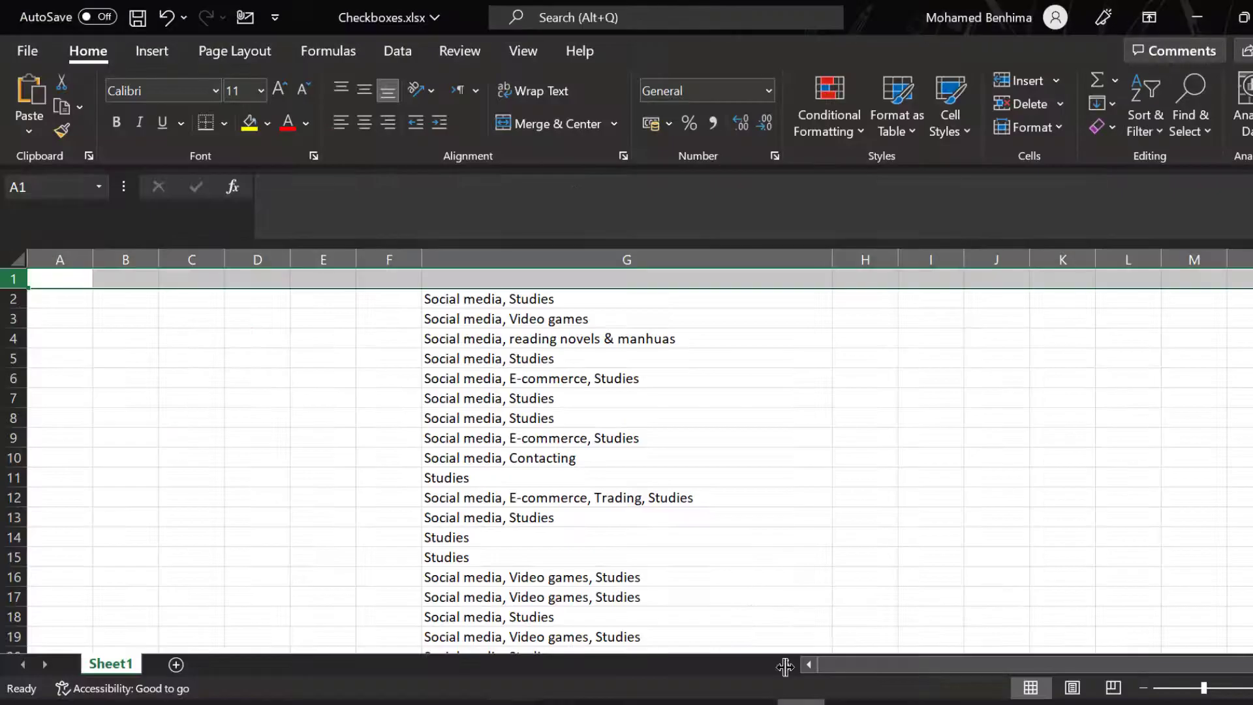
pyautogui.click(485, 300)
pyautogui.doubleClick(491, 302)
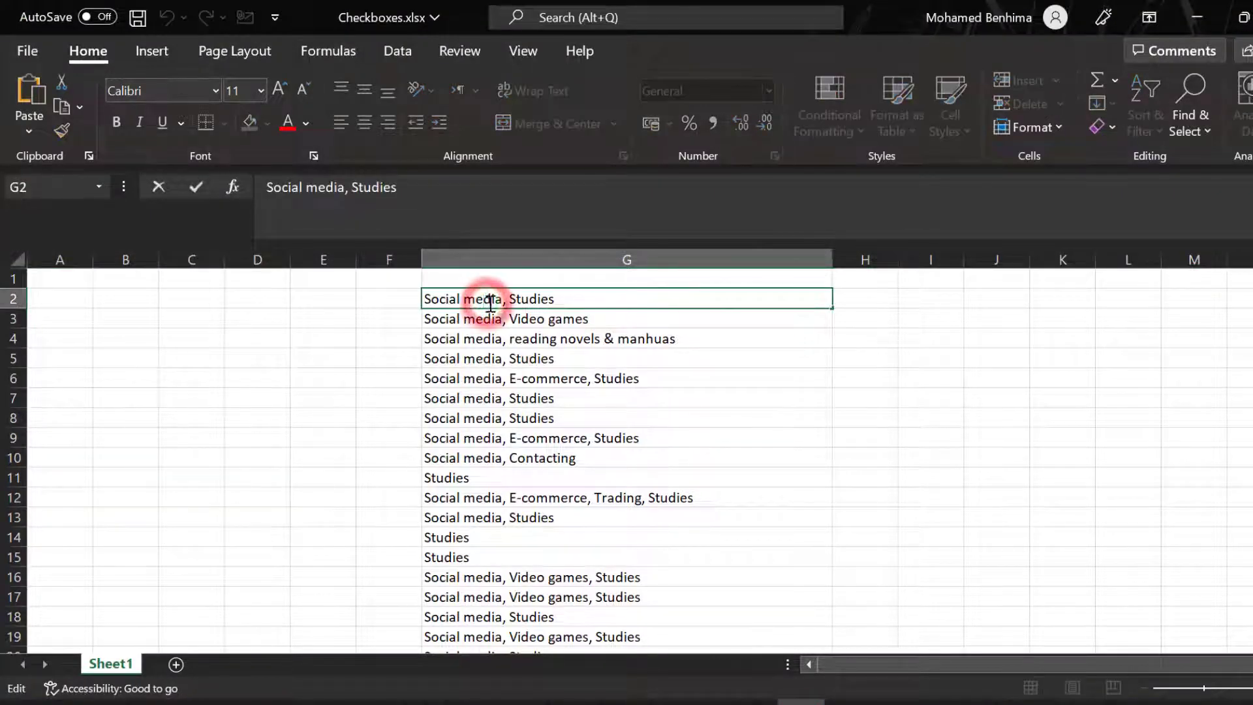
pyautogui.moveTo(497, 300); pyautogui.dragTo(425, 298)
pyautogui.rightClick(424, 298)
pyautogui.click(456, 339)
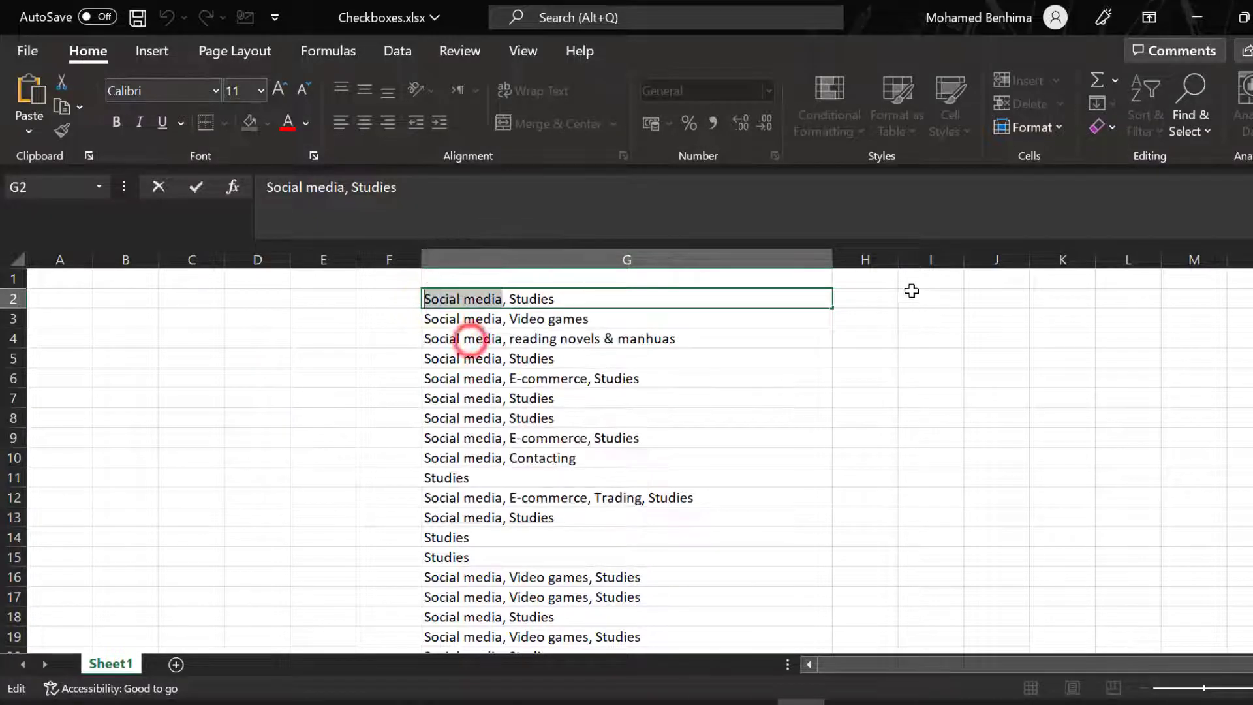
pyautogui.doubleClick(860, 282)
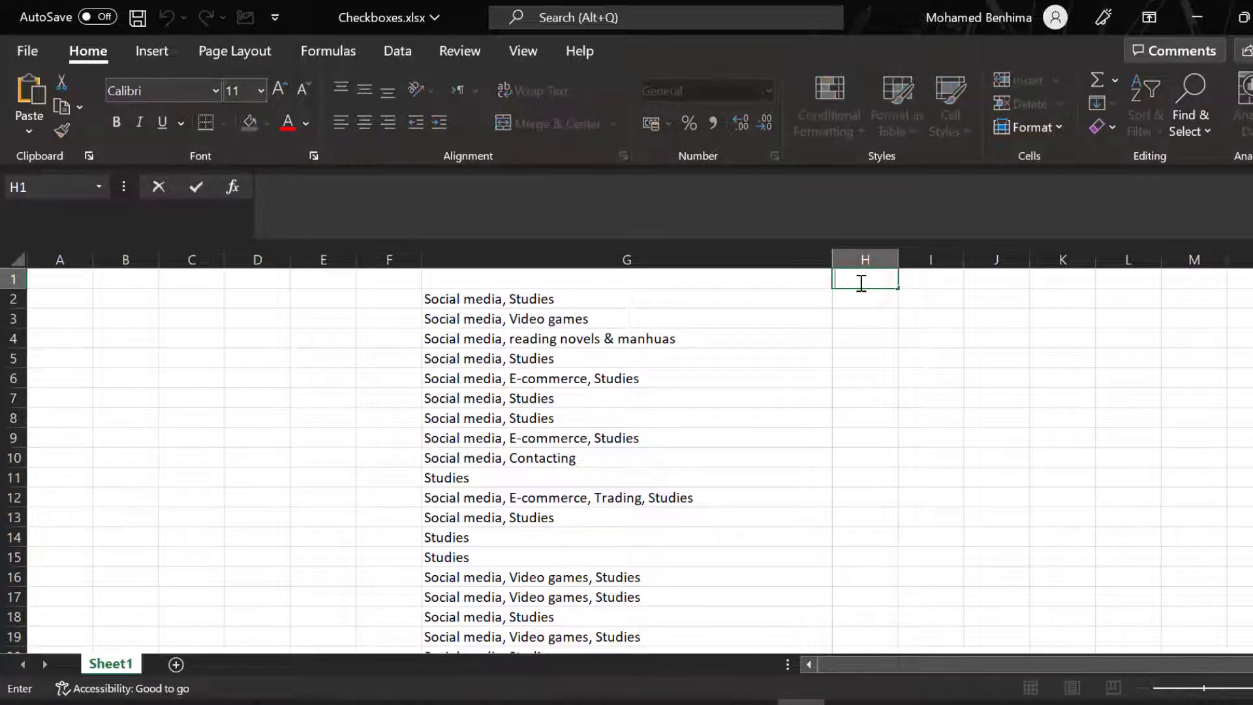
pyautogui.hotkey('ctrl', 'v')
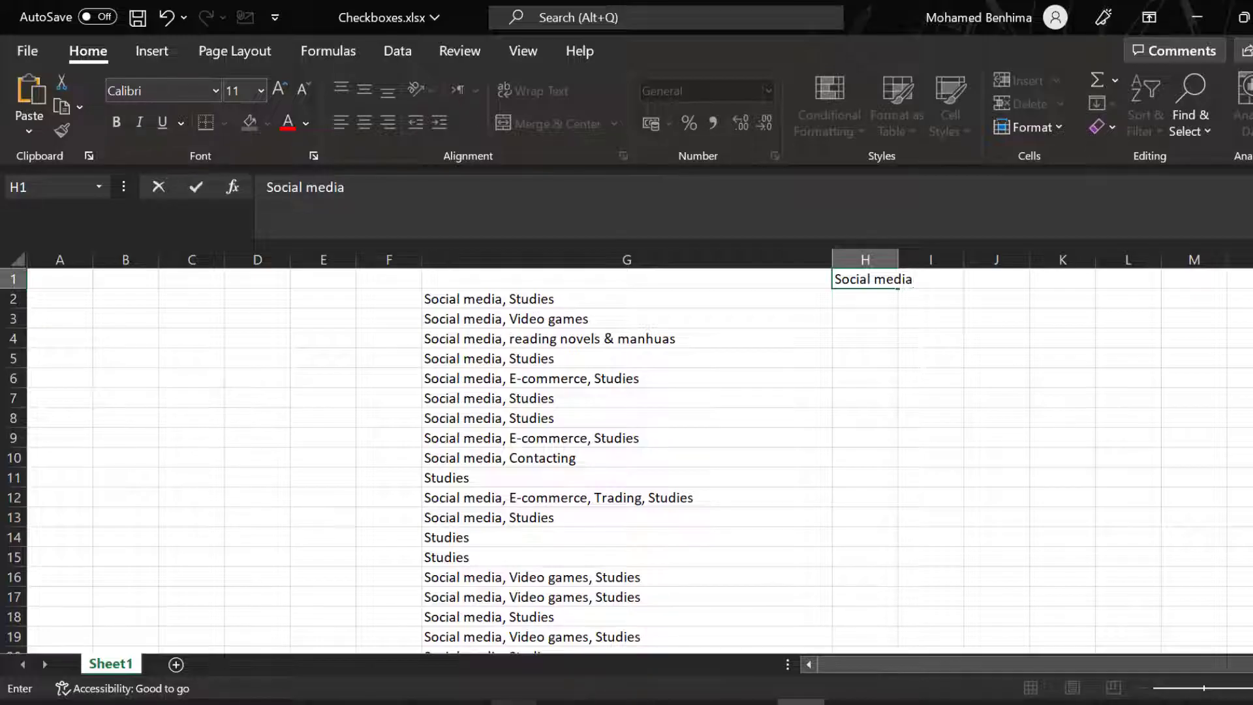
# Copy 'Video games' from the answer in G3 into I1 as a header.
pyautogui.hotkey('alt', 'Tab')
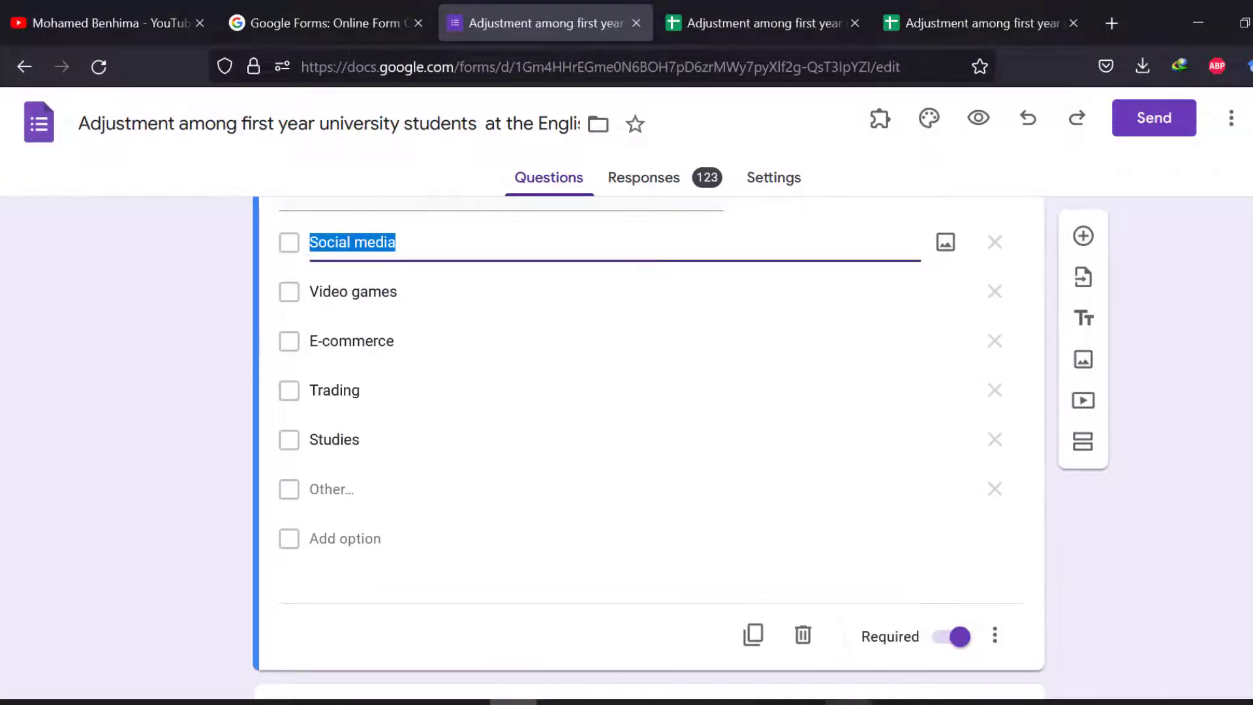
pyautogui.hotkey('alt', 'Tab')
pyautogui.click(484, 317)
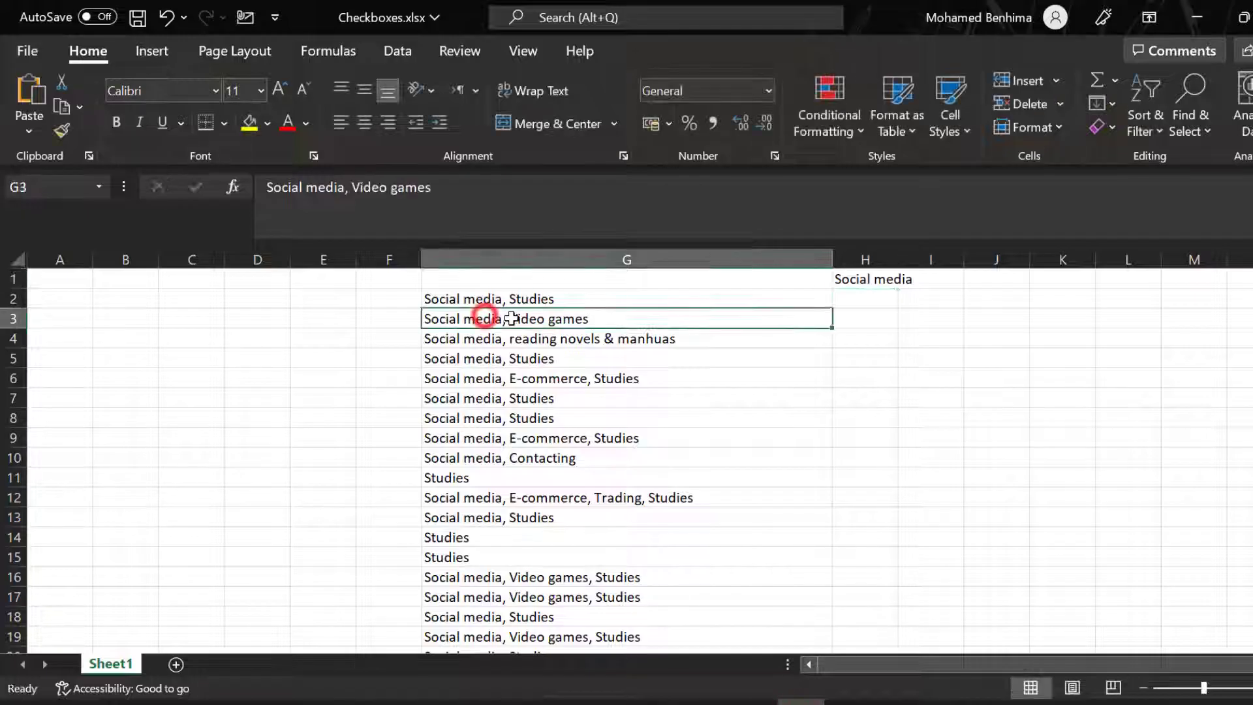
pyautogui.doubleClick(506, 318)
pyautogui.moveTo(509, 318); pyautogui.dragTo(592, 318)
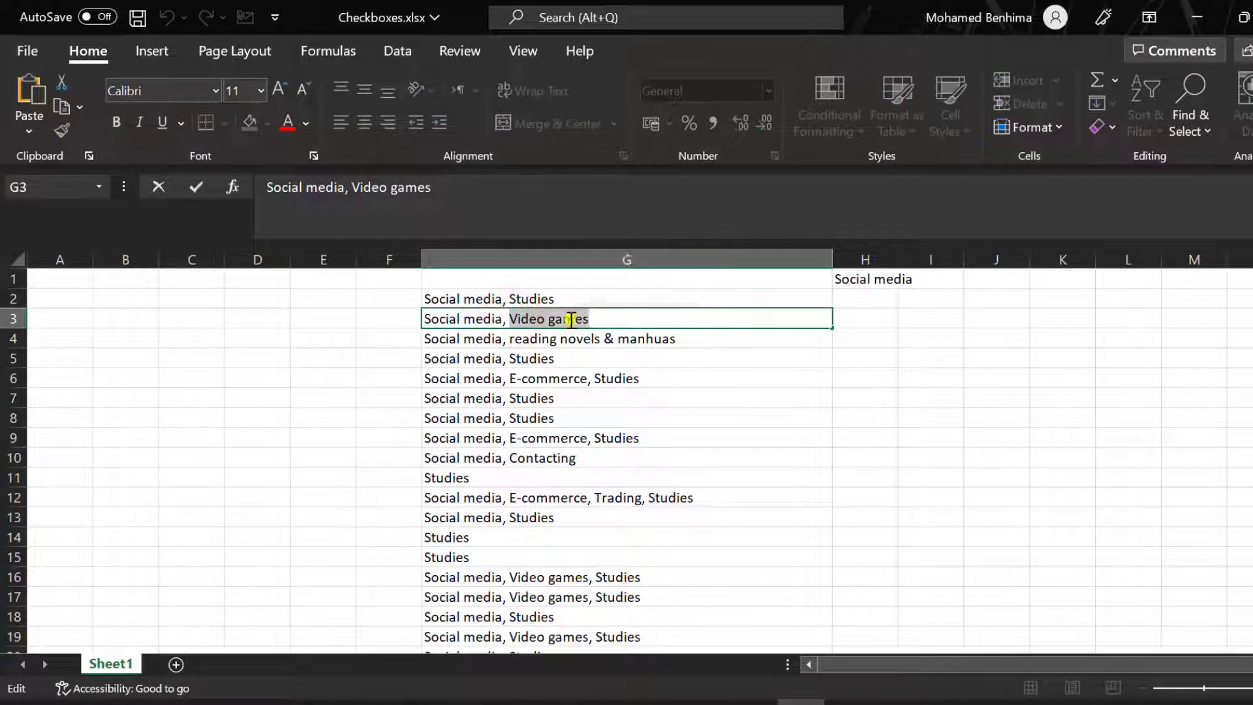
pyautogui.rightClick(592, 318)
pyautogui.click(614, 363)
pyautogui.doubleClick(942, 278)
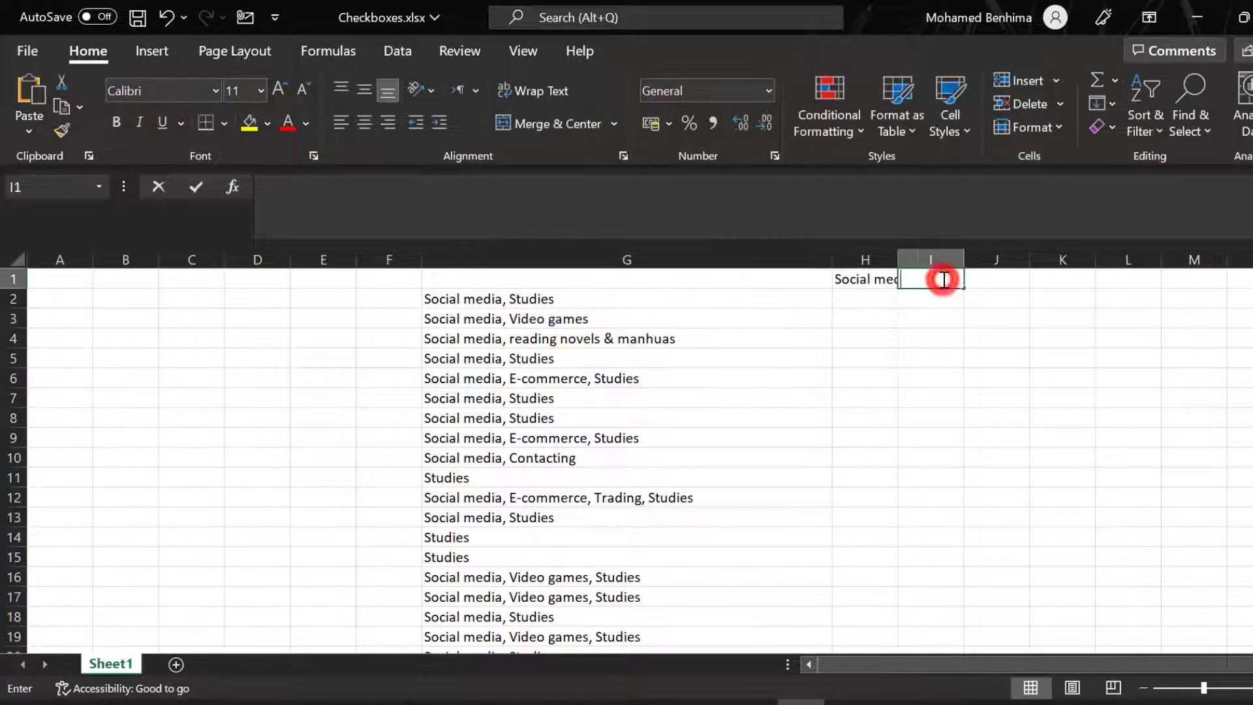
pyautogui.hotkey('ctrl', 'v')
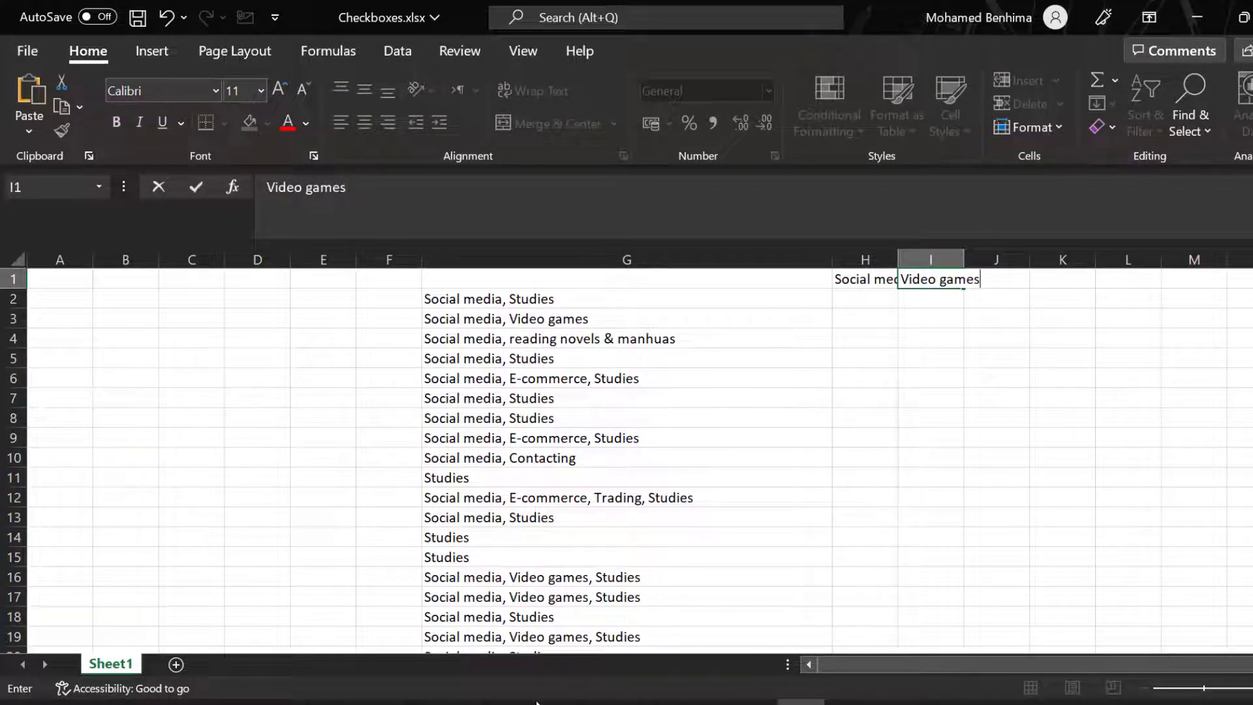
# Copy the 'E-commerce' option label from the form into J1.
pyautogui.click(519, 701)
pyautogui.click(385, 341)
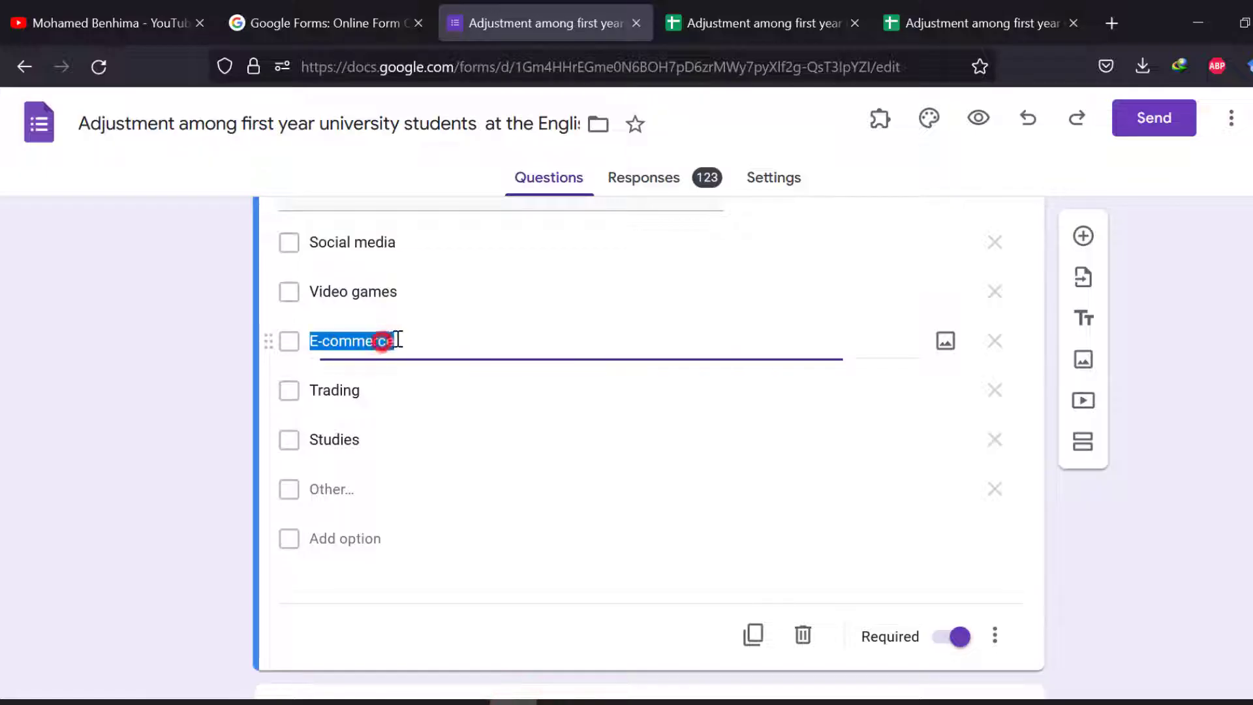
pyautogui.rightClick(364, 339)
pyautogui.click(419, 457)
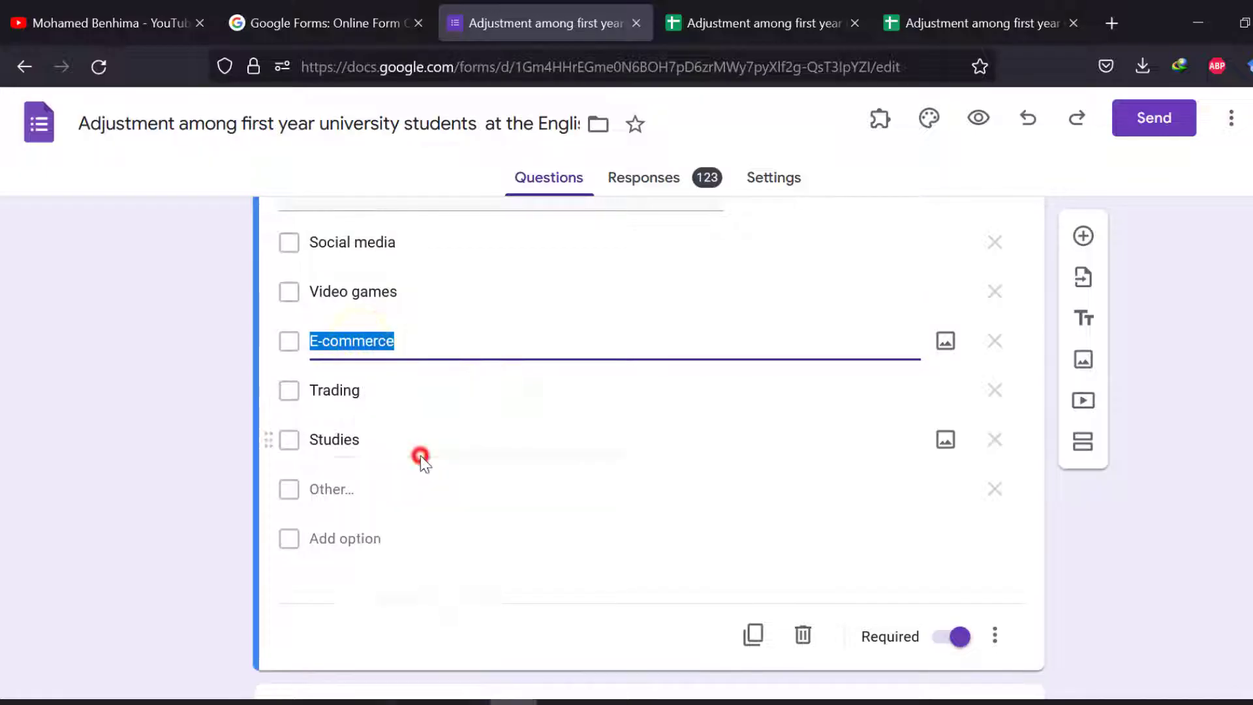
pyautogui.click(803, 701)
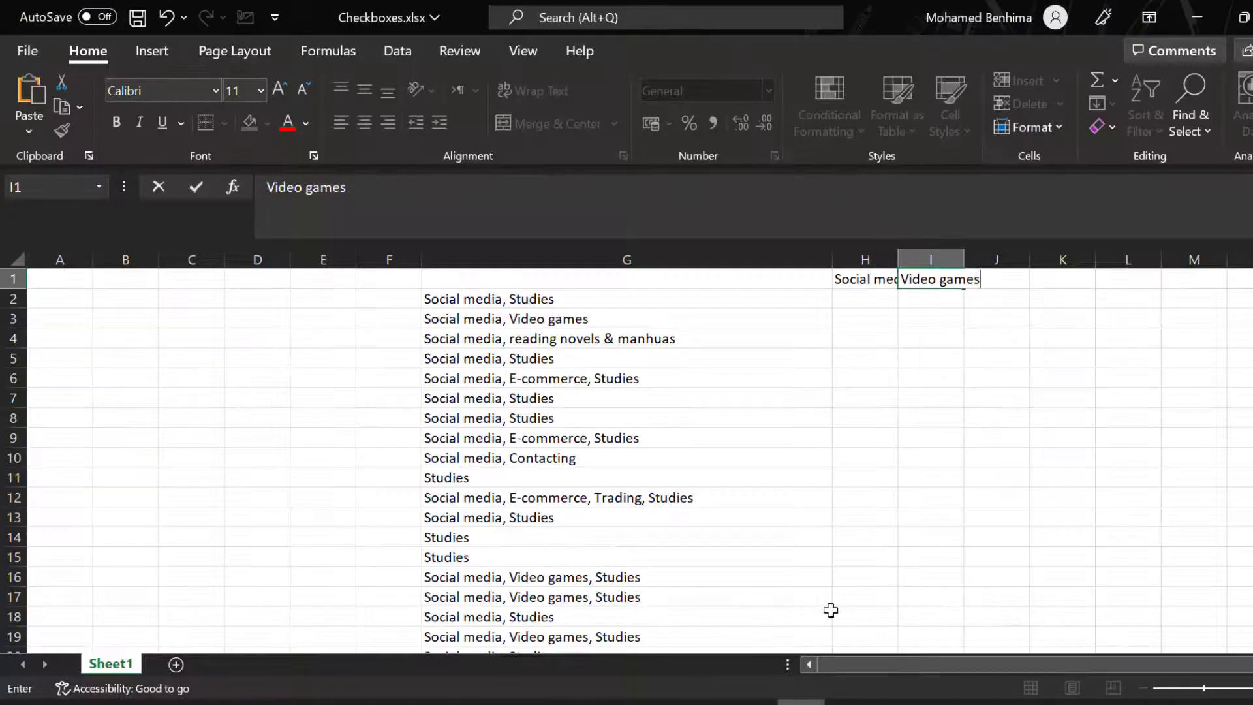
pyautogui.rightClick(1003, 278)
pyautogui.click(1031, 282)
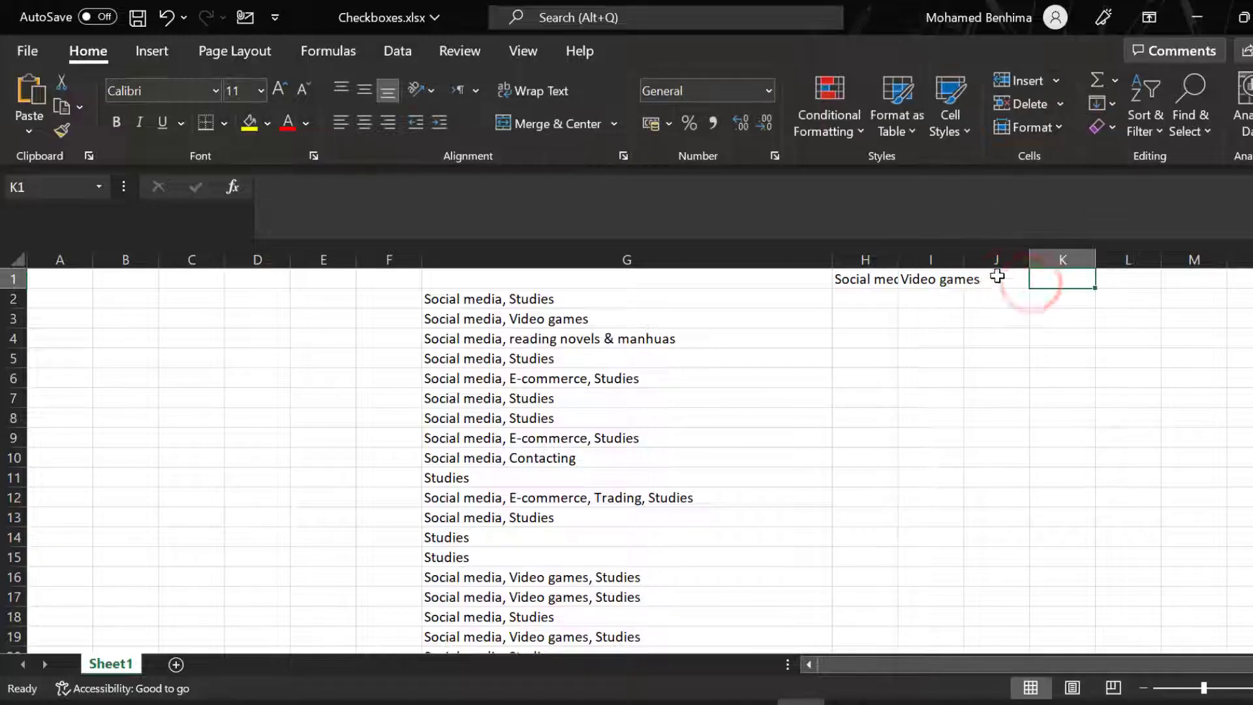
pyautogui.click(998, 277)
pyautogui.hotkey('ctrl', 'v')
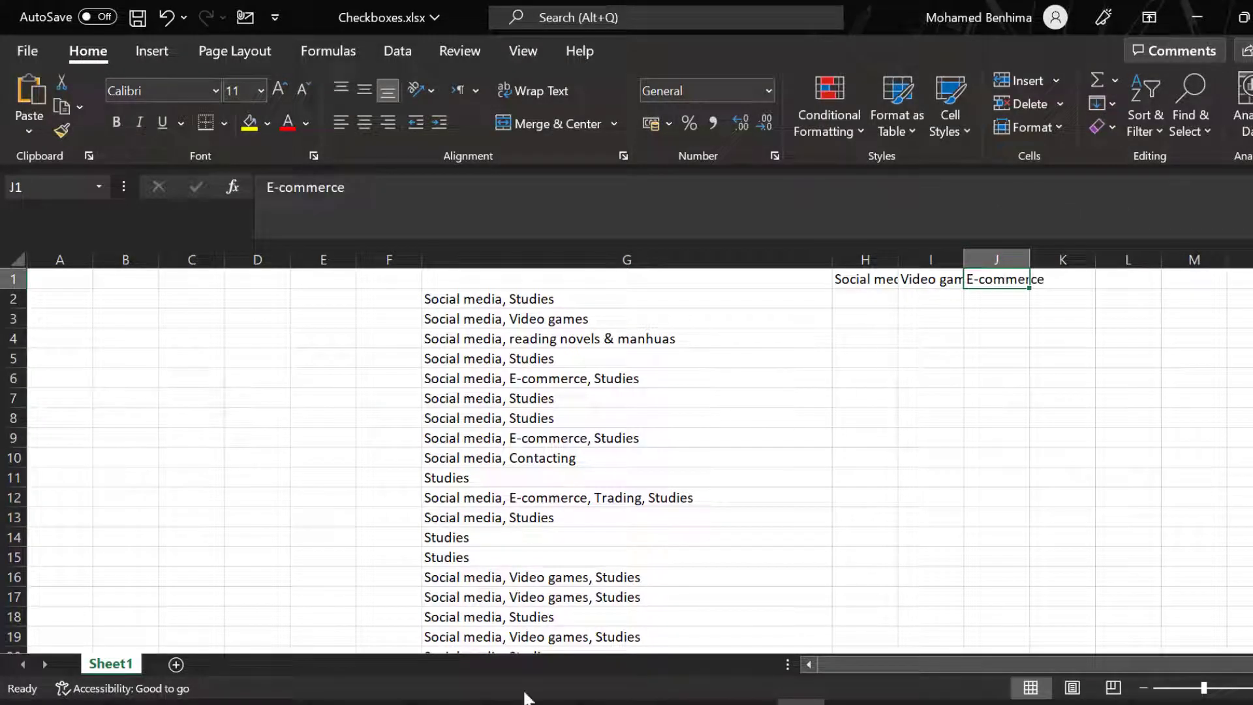
# Copy the 'Trading' option label from the form into K1.
pyautogui.click(532, 637)
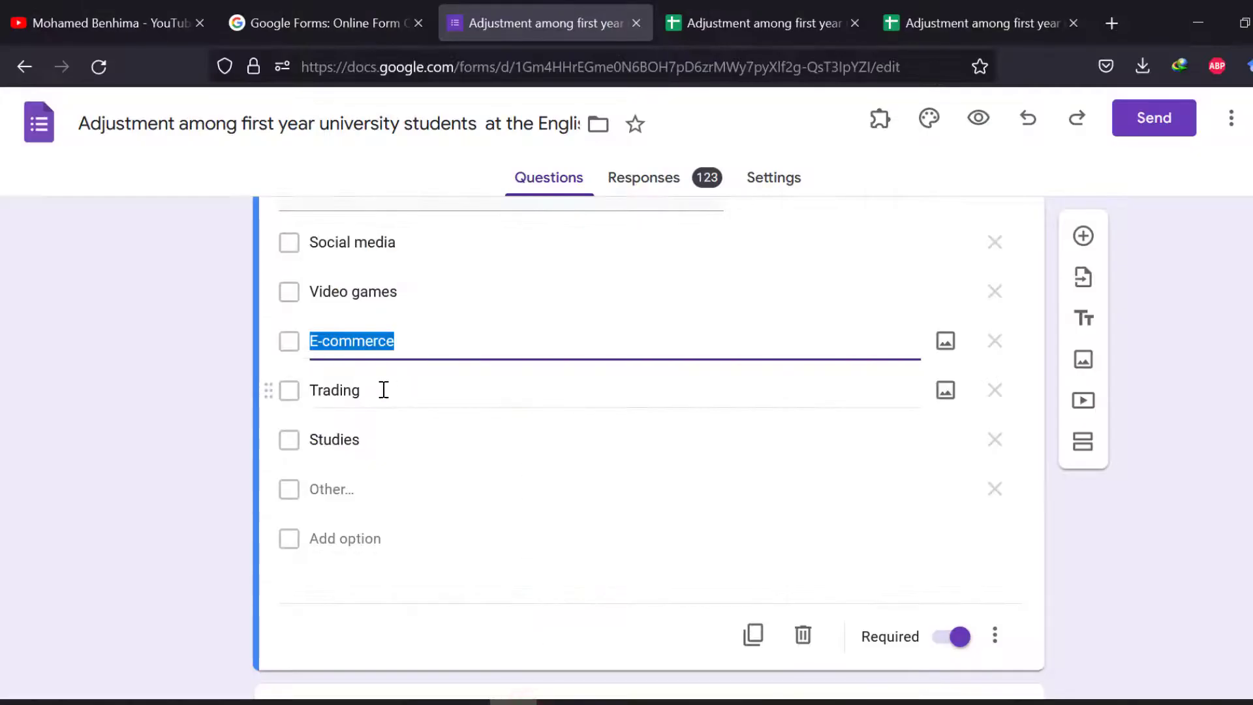
pyautogui.doubleClick(383, 390)
pyautogui.rightClick(350, 390)
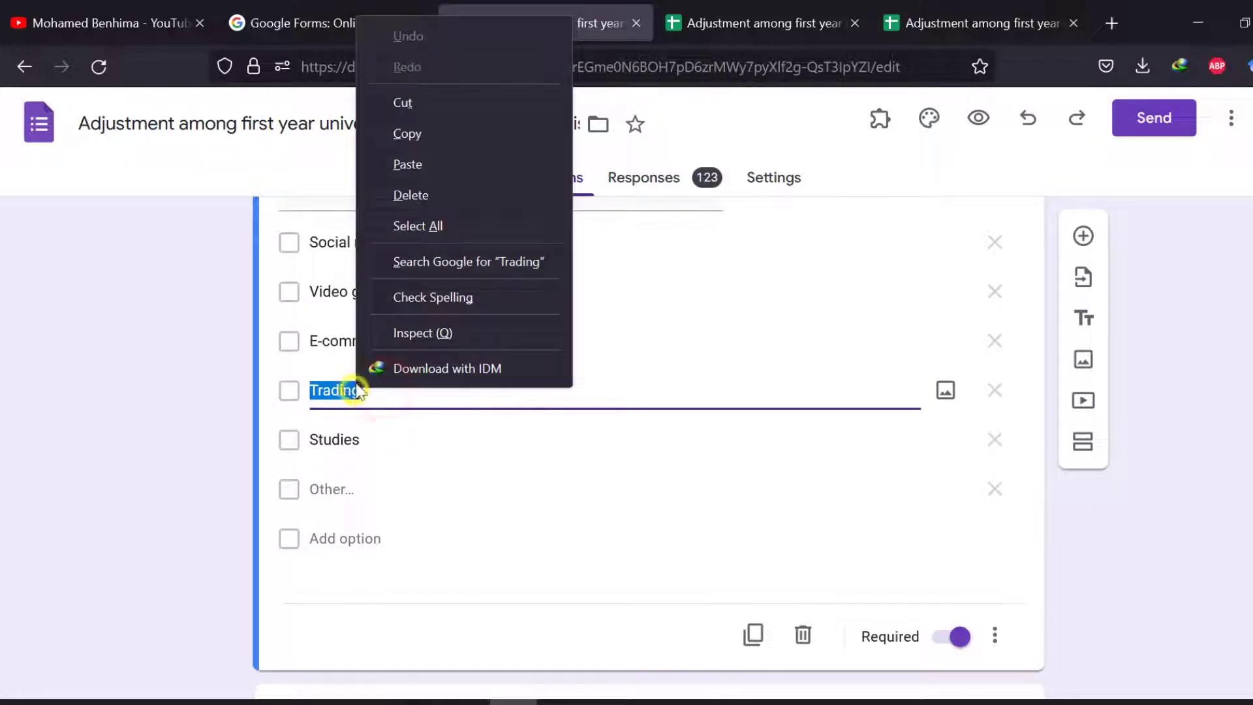
pyautogui.click(428, 127)
pyautogui.click(801, 701)
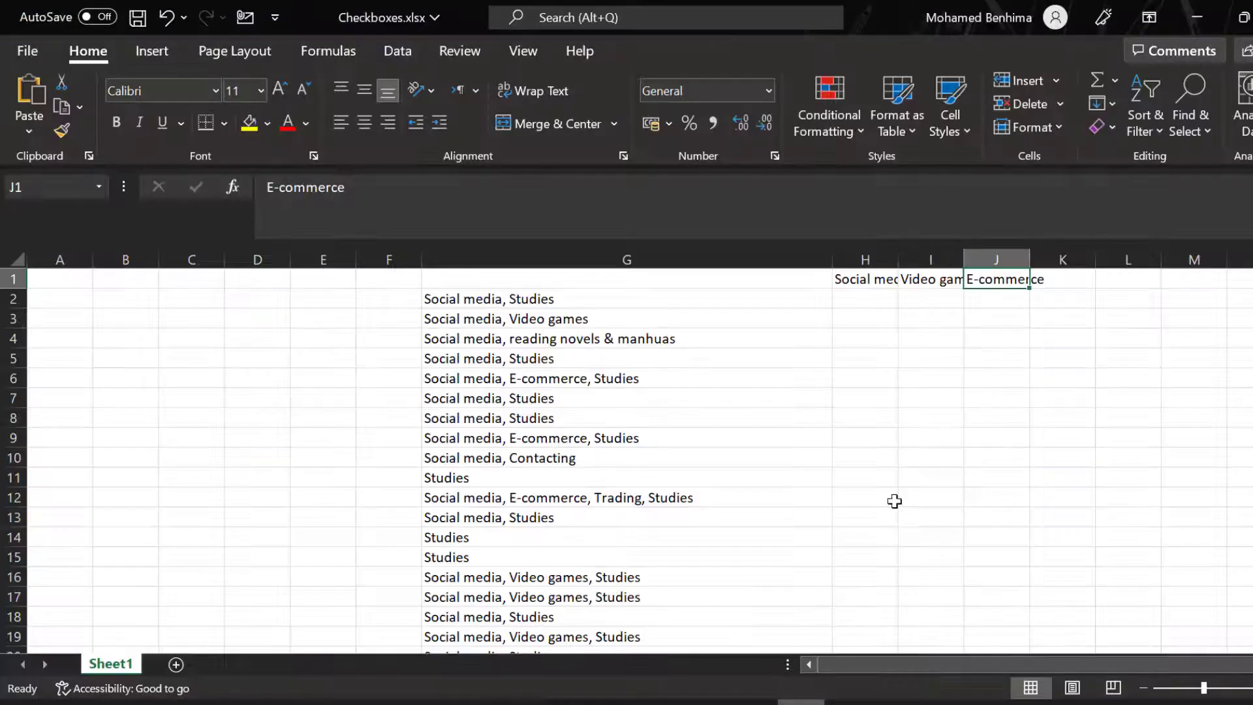
pyautogui.click(1075, 285)
pyautogui.doubleClick(1060, 280)
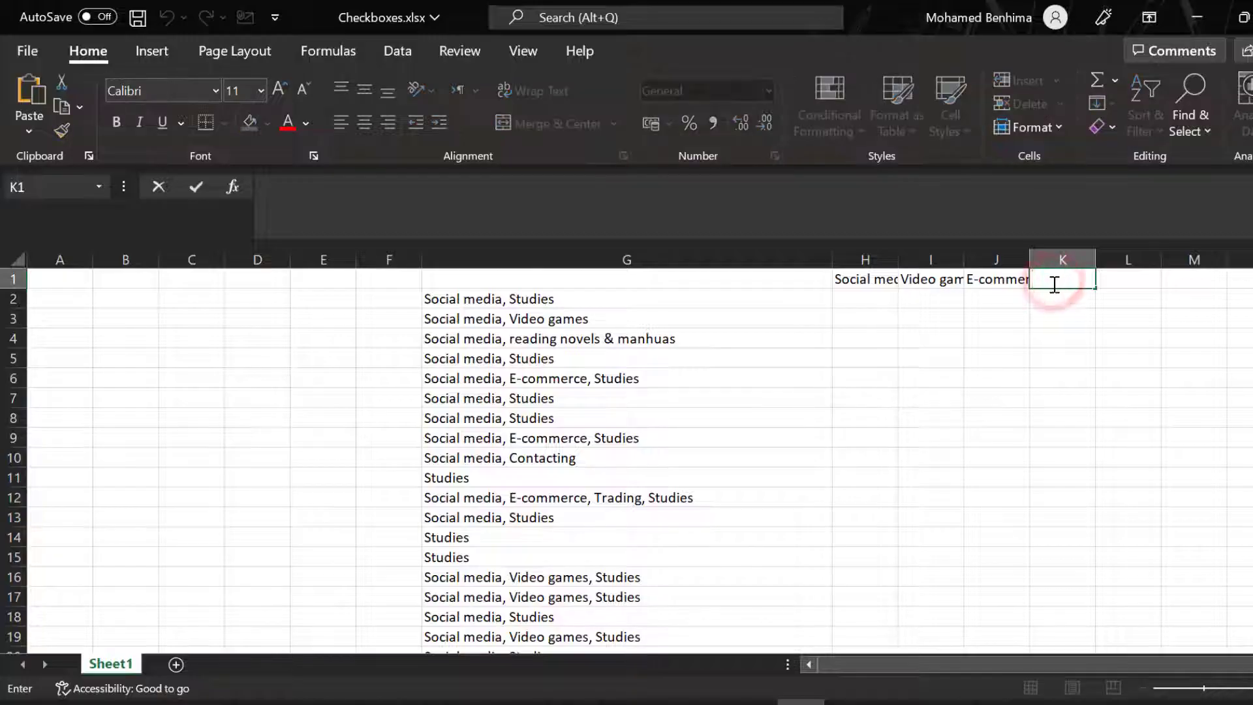
pyautogui.hotkey('ctrl', 'v')
# Copy the 'Studies' option label from the form into L1.
pyautogui.click(515, 696)
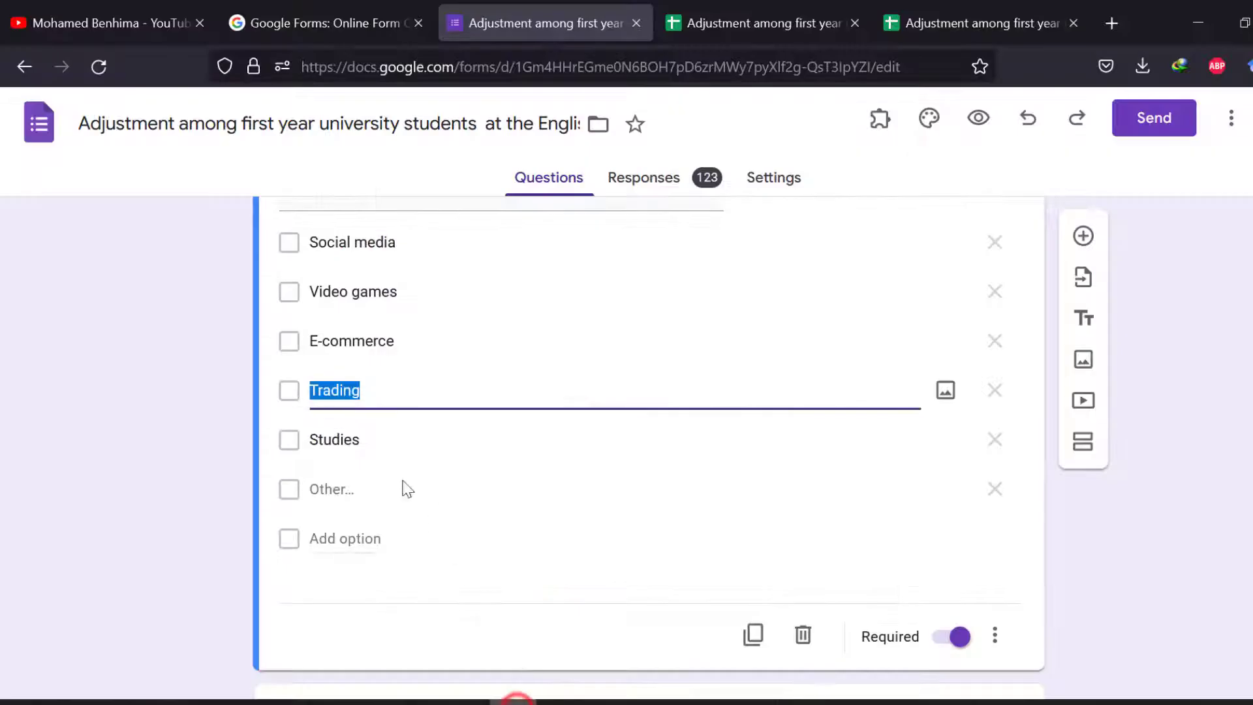
pyautogui.doubleClick(338, 437)
pyautogui.rightClick(338, 436)
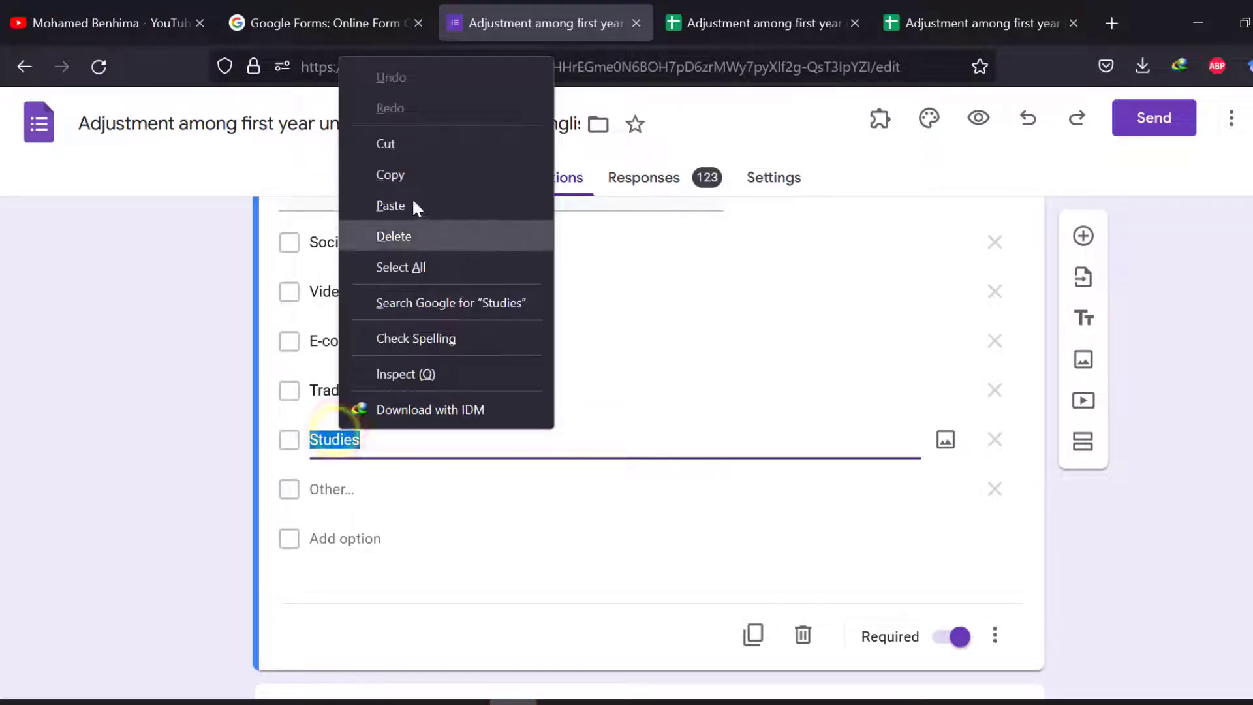
pyautogui.click(408, 171)
pyautogui.click(516, 696)
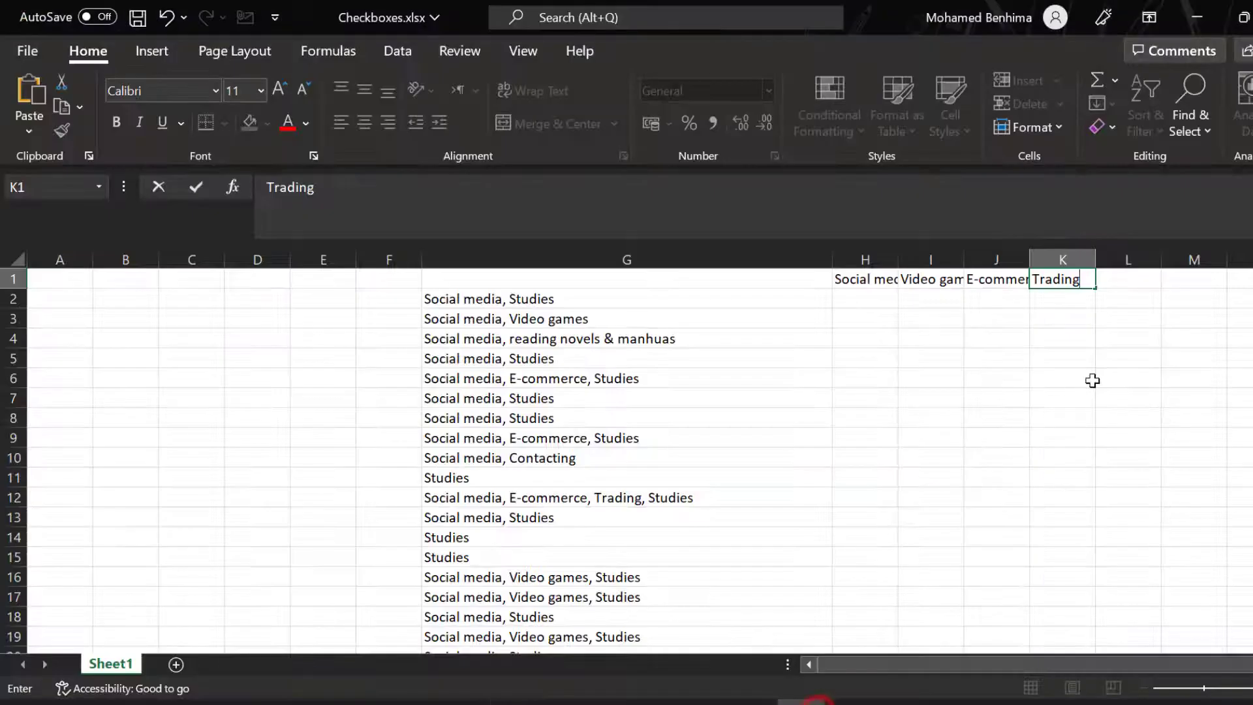
pyautogui.click(1114, 279)
pyautogui.hotkey('ctrl', 'v')
pyautogui.click(854, 295)
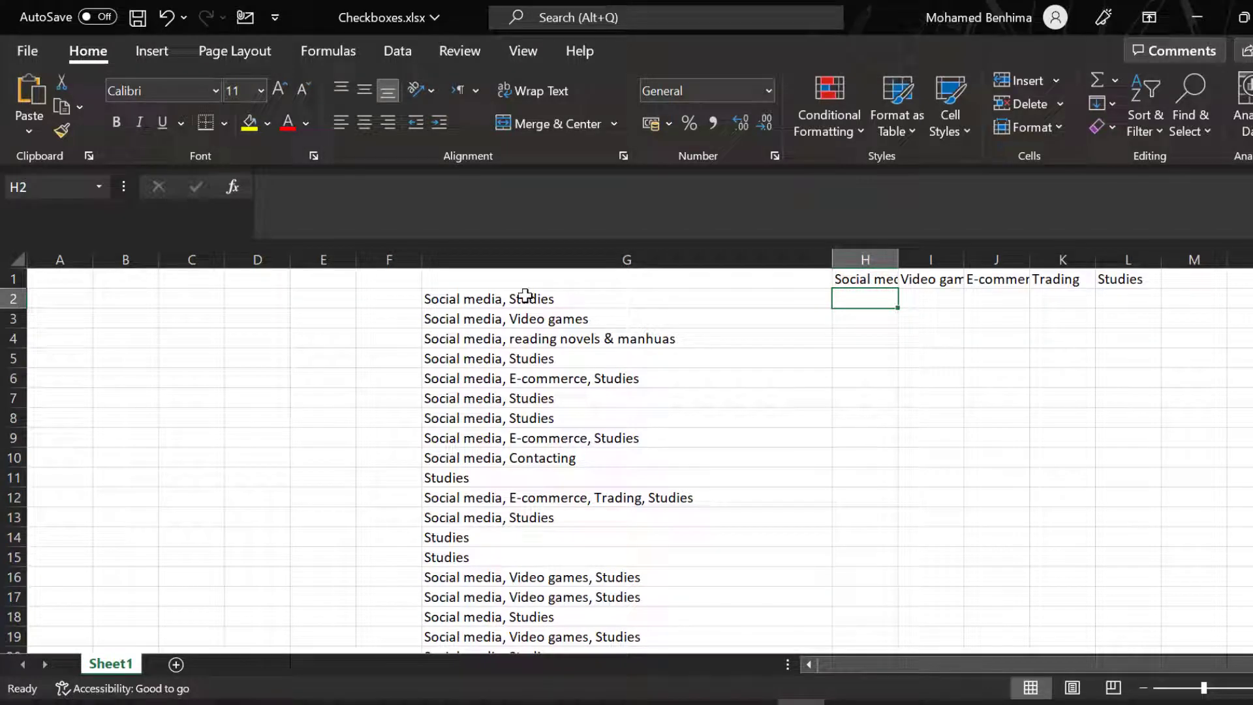
# Paste the saved =IF(ISERR(SEARCH(G$1,$F2)),"0",1) formula from Notepad into H2.
pyautogui.hotkey('alt', 'Tab')
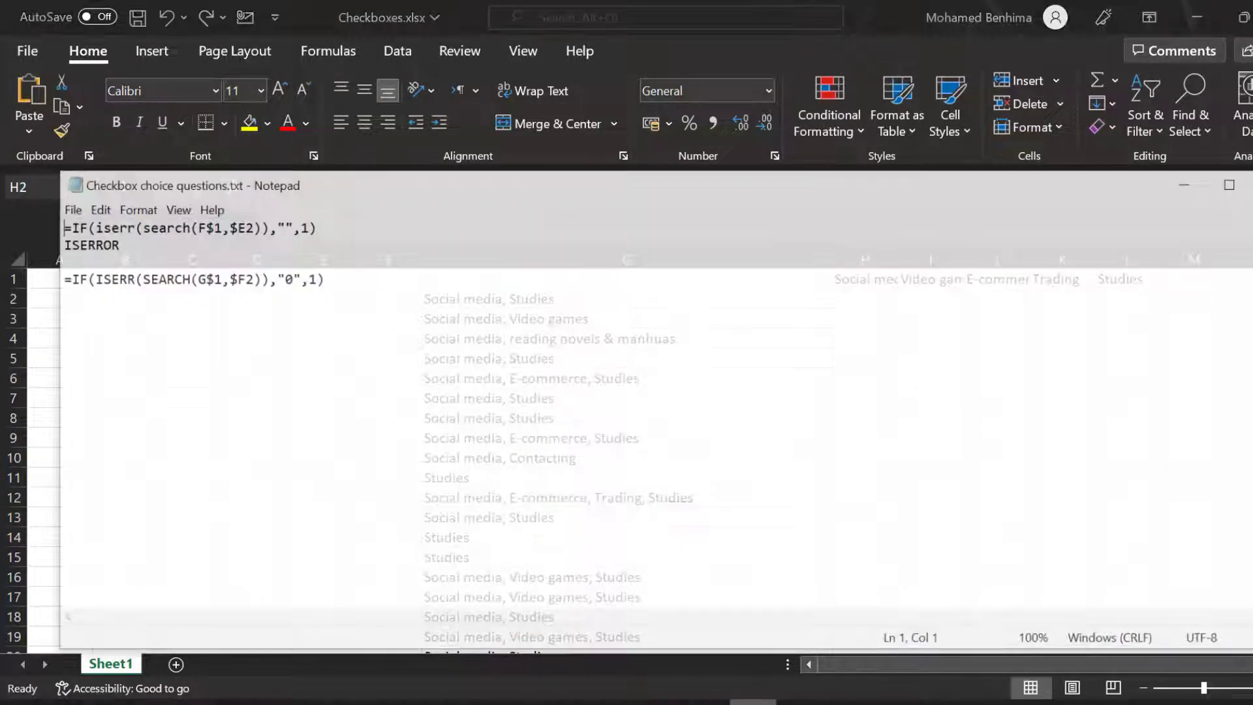
pyautogui.moveTo(25, 258); pyautogui.dragTo(314, 264)
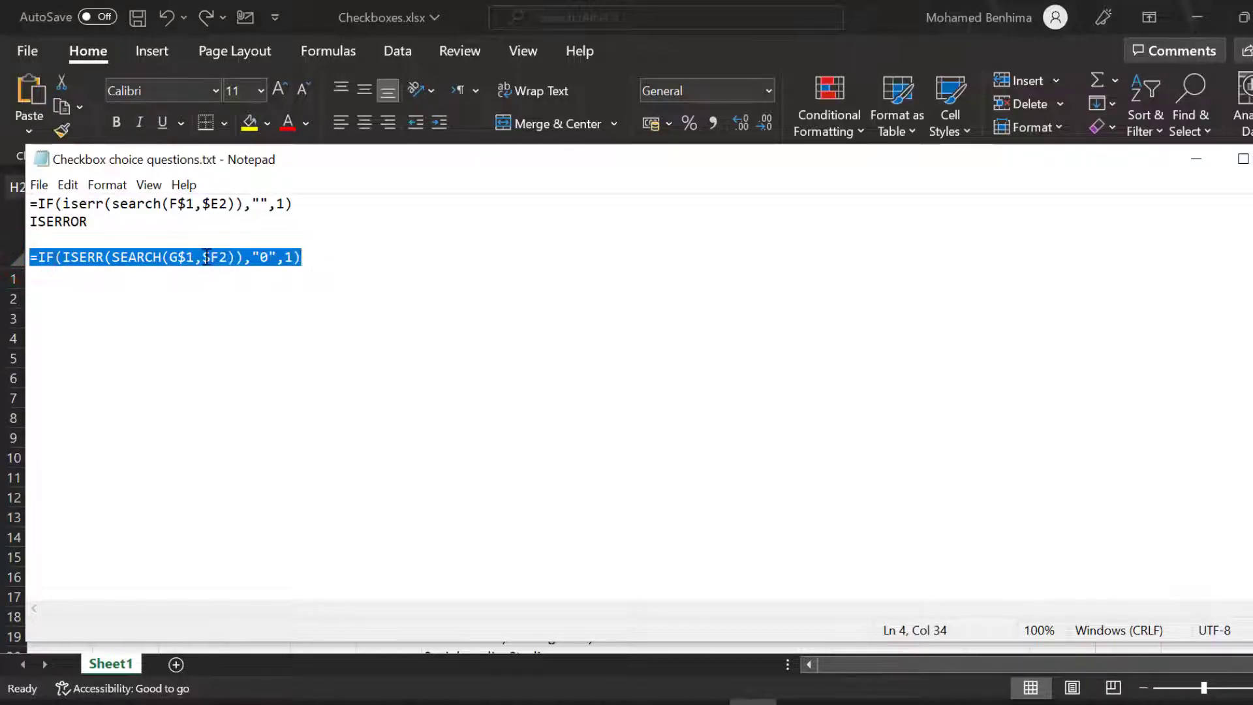
pyautogui.rightClick(206, 257)
pyautogui.click(91, 317)
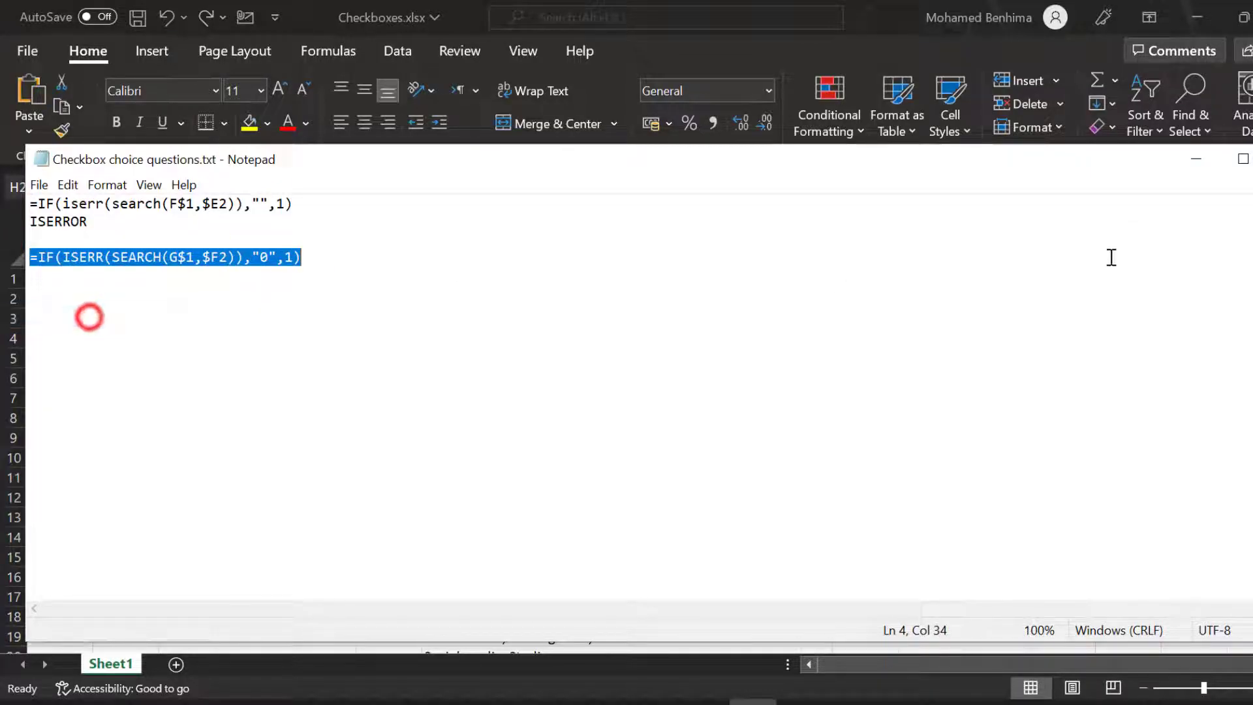
pyautogui.click(1192, 166)
pyautogui.click(874, 297)
pyautogui.click(394, 199)
pyautogui.hotkey('ctrl', 'v')
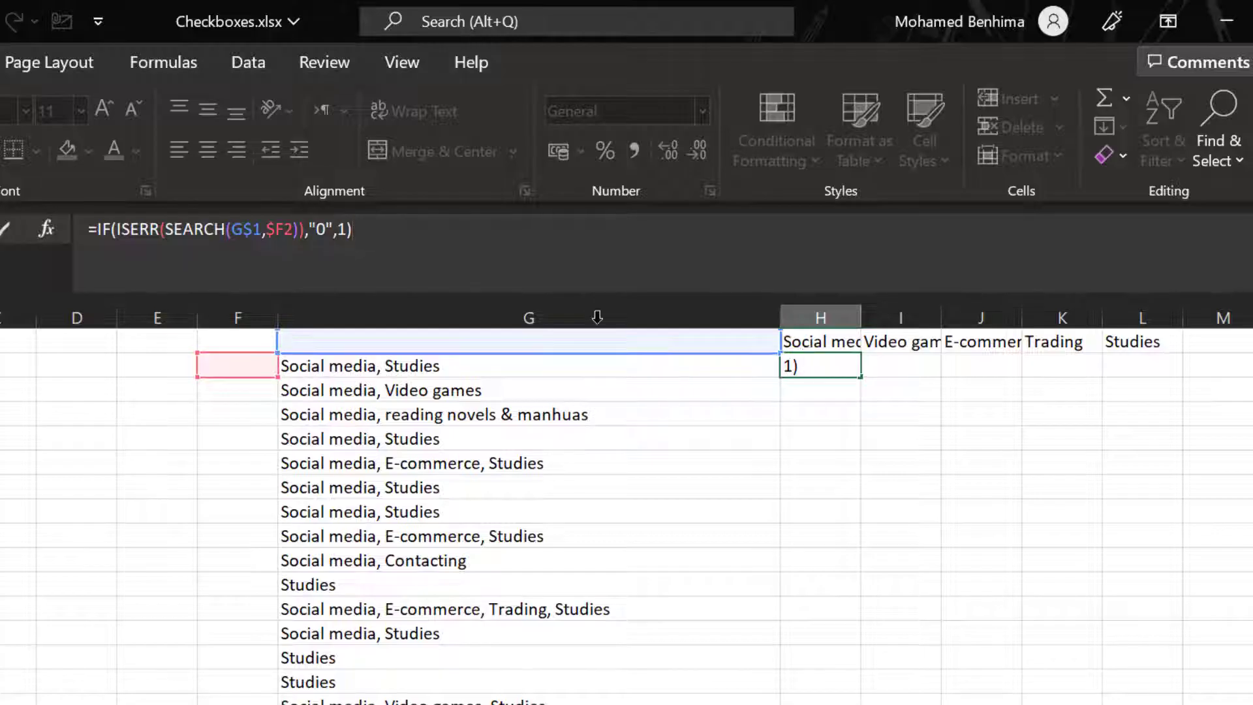
# Change the header reference in H2's formula from G$1 to H$1.
pyautogui.click(552, 317)
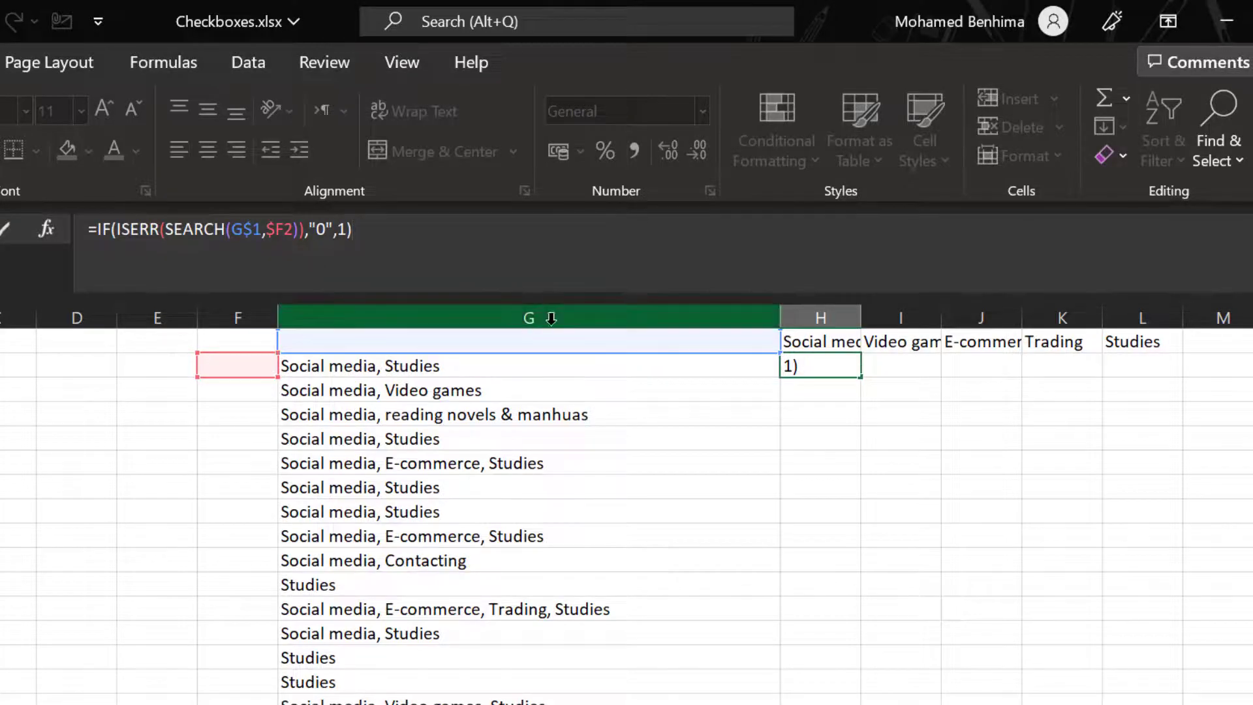
pyautogui.click(246, 229)
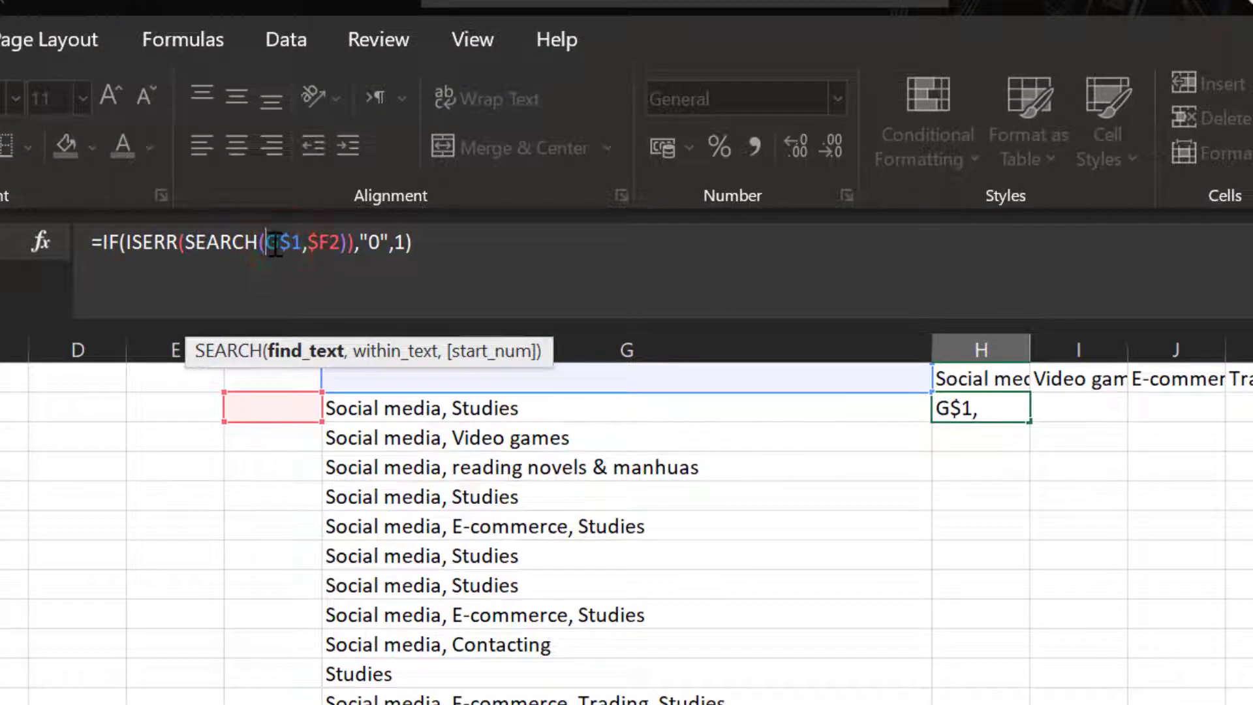
pyautogui.press('BackSpace')
pyautogui.write('H')
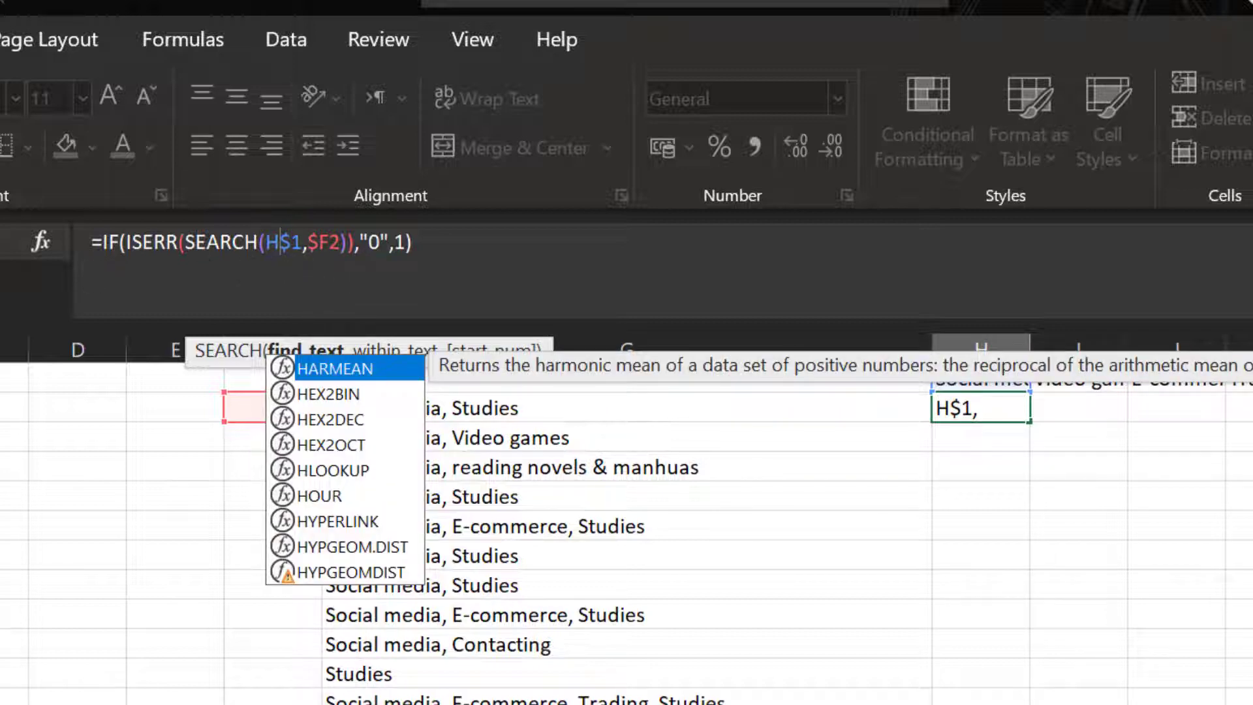
pyautogui.click(19, 243)
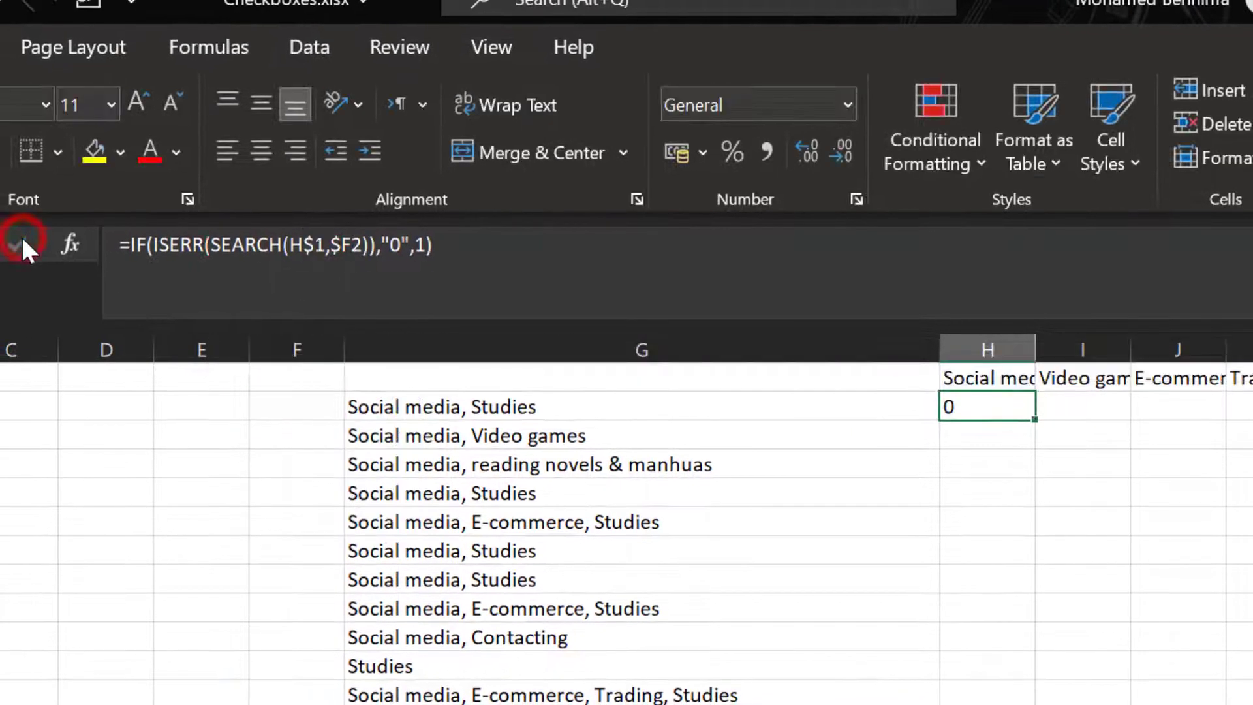
# Change the response reference from $F2 to $G2 and confirm the formula.
pyautogui.click(969, 408)
pyautogui.click(341, 243)
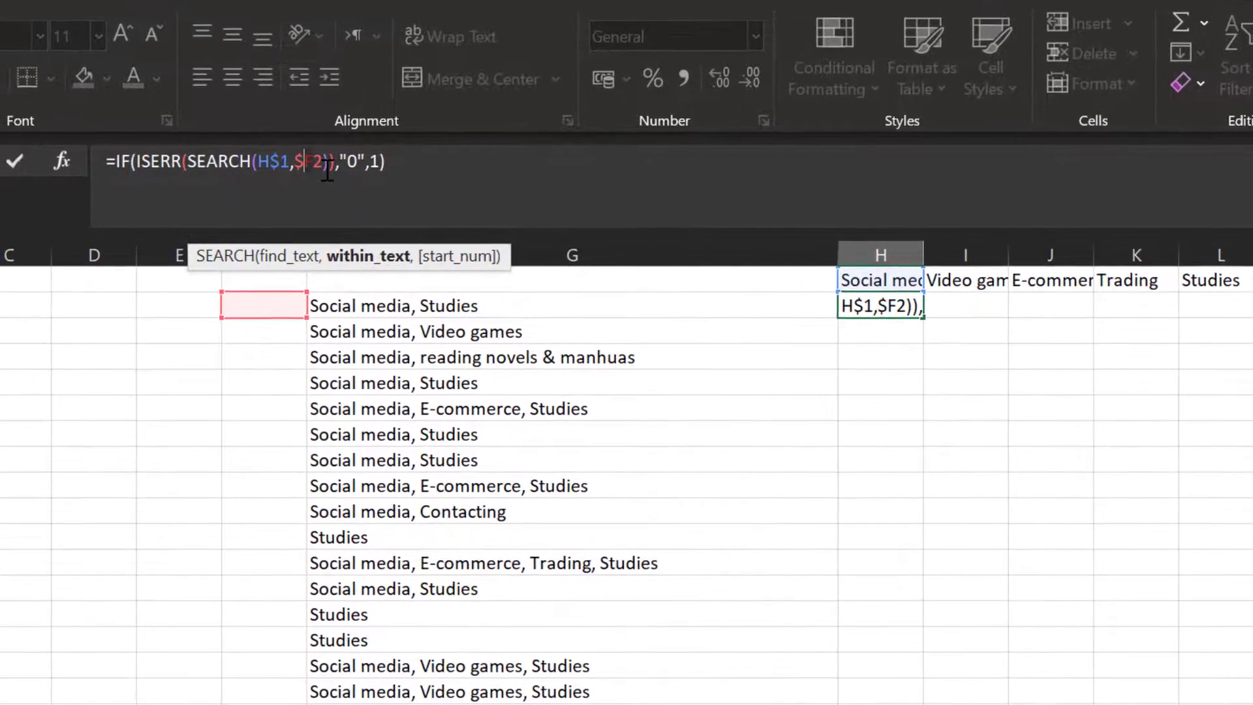
pyautogui.press('Delete')
pyautogui.write('G')
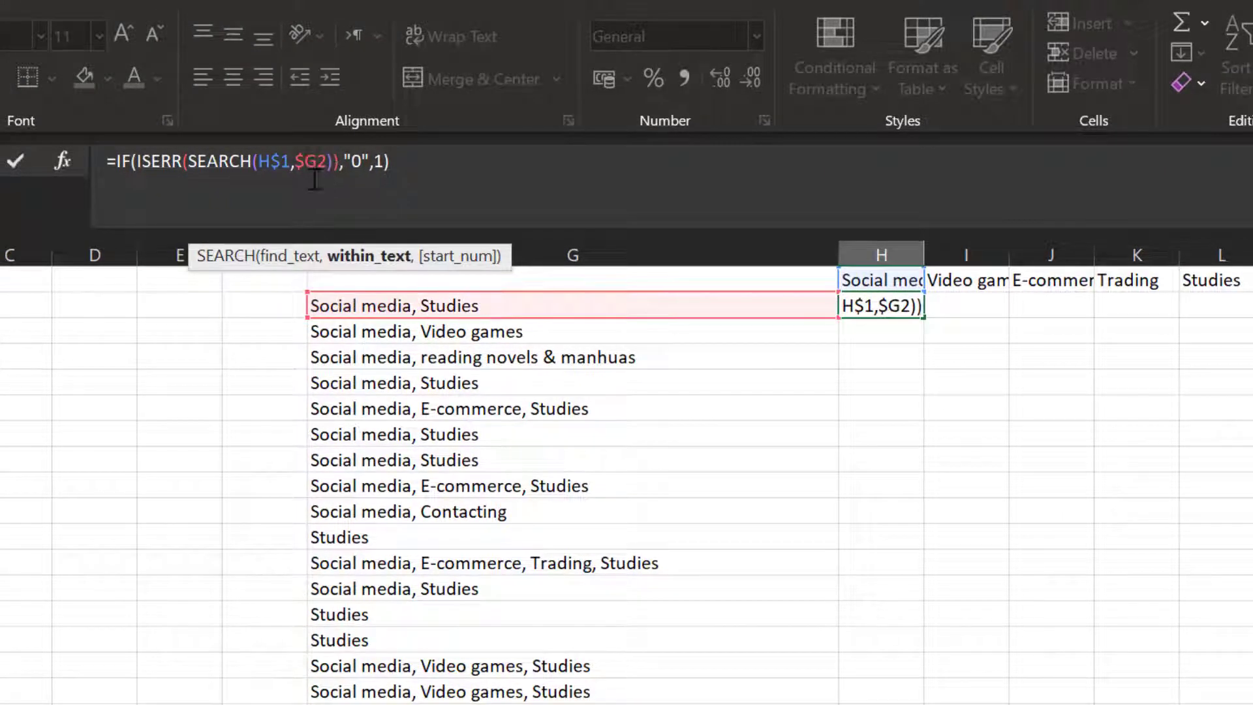
pyautogui.click(17, 163)
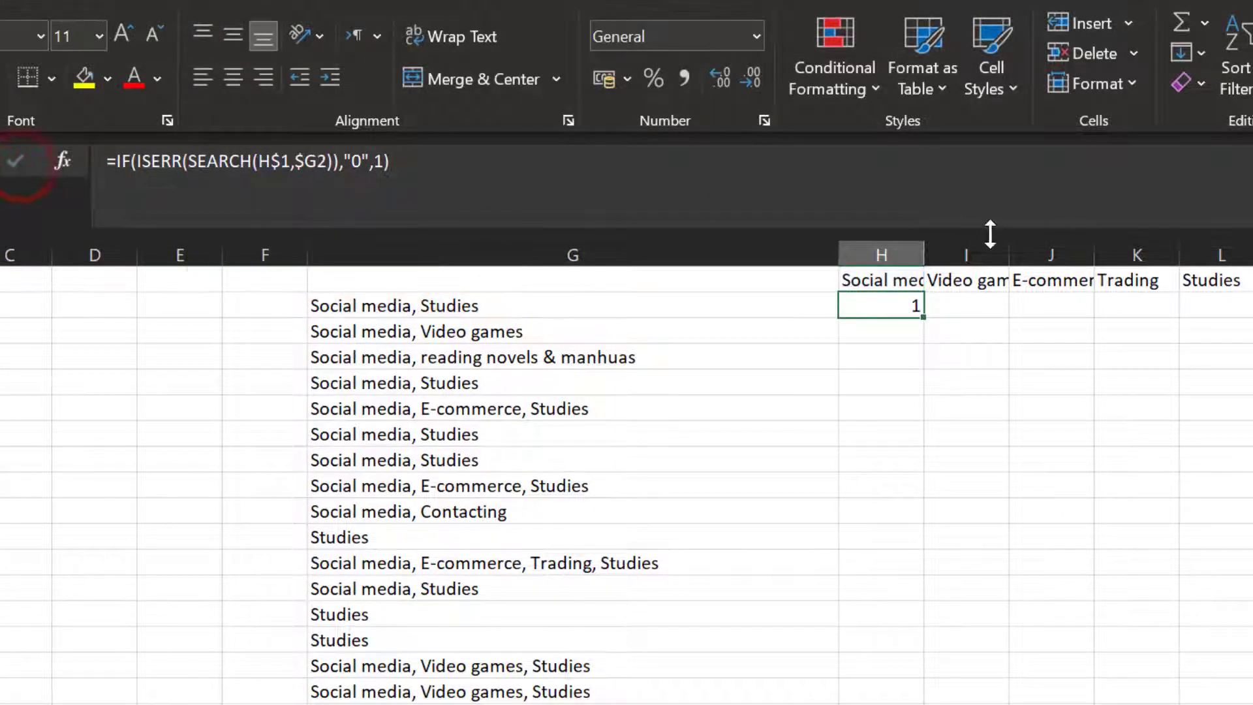
# Fill H2's formula right through L2, giving 1, 0, 0, 0, 1.
pyautogui.click(906, 301)
pyautogui.click(550, 249)
pyautogui.moveTo(922, 315); pyautogui.dragTo(1238, 324)
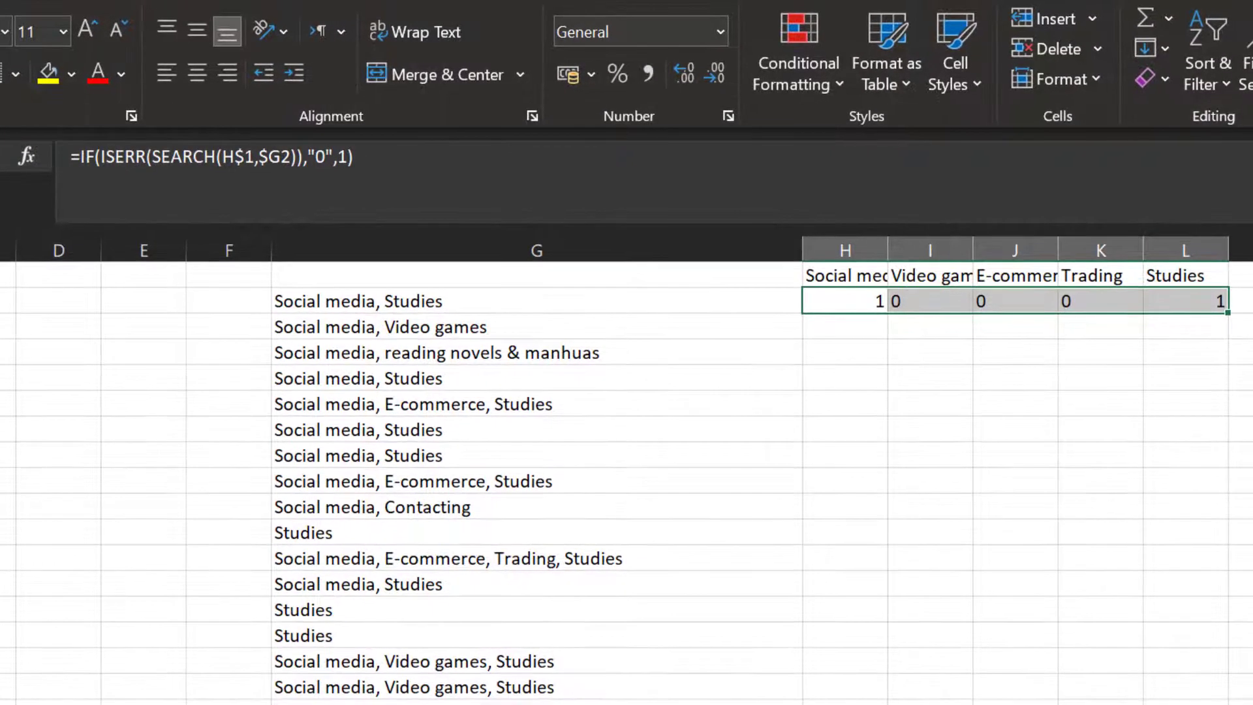
pyautogui.hscroll(1, 626, 470)
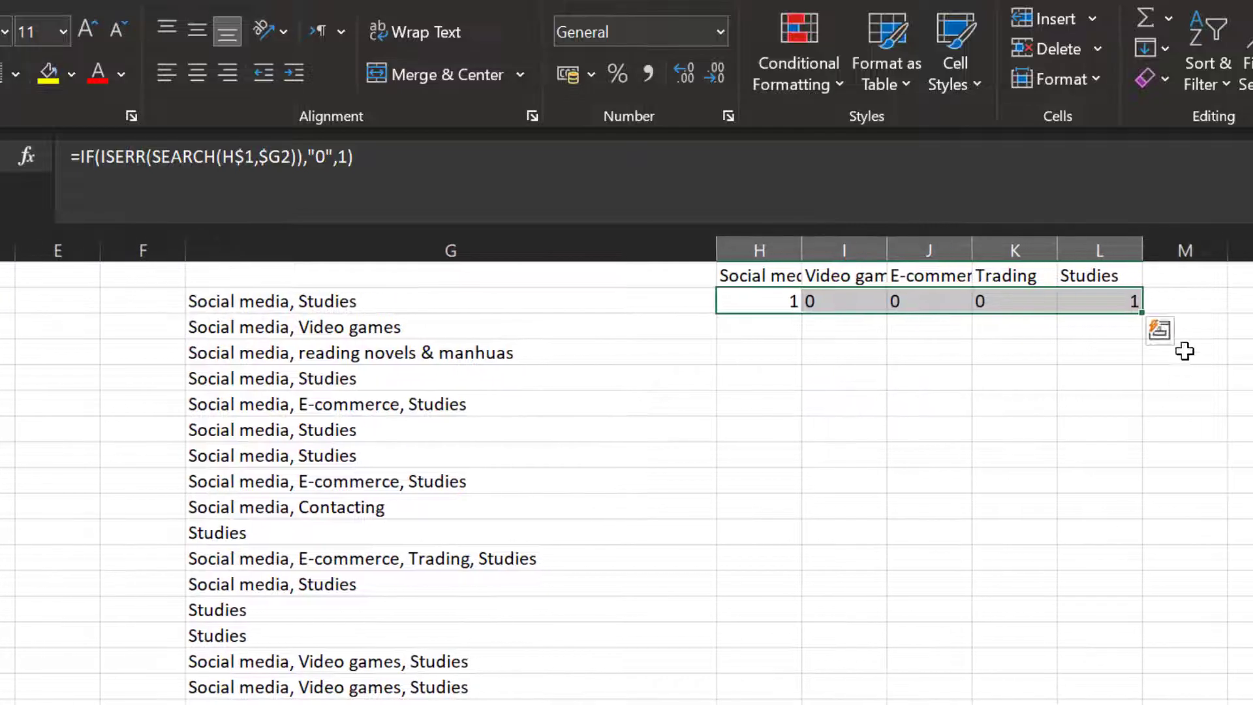
pyautogui.click(981, 312)
# Fill the H2:L2 formulas down through every response row and widen column G.
pyautogui.click(891, 375)
pyautogui.click(750, 292)
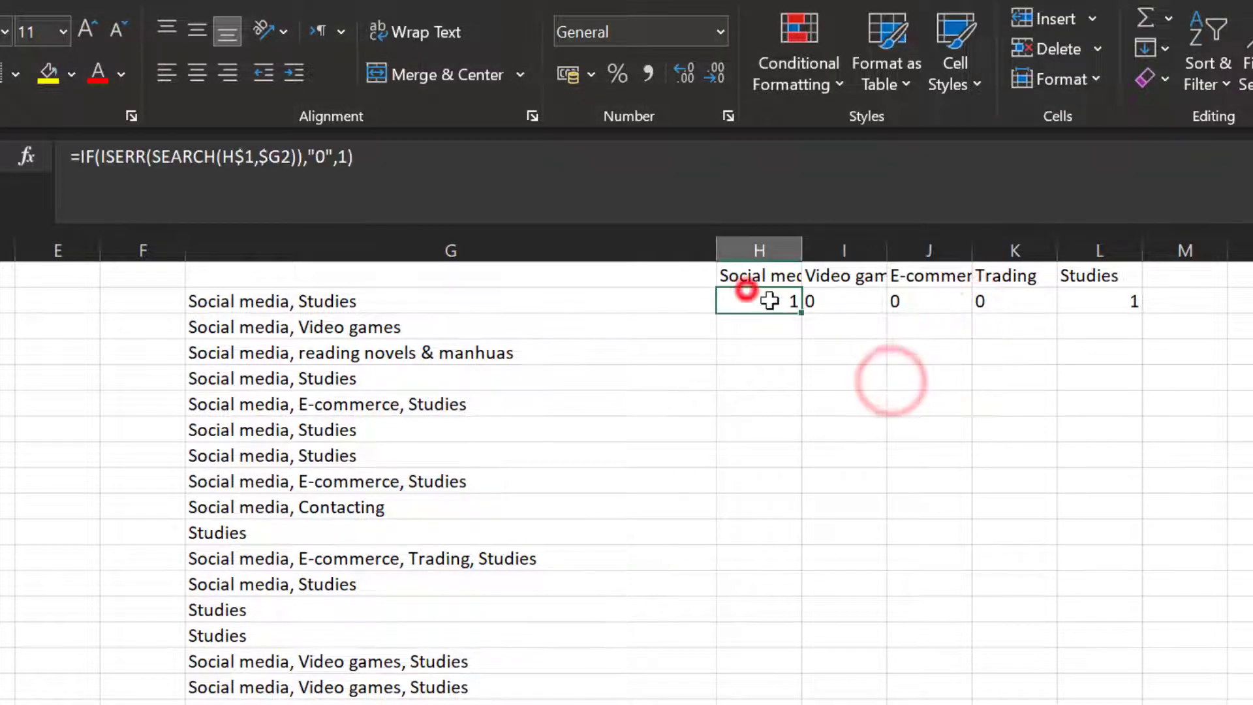
pyautogui.moveTo(803, 311); pyautogui.dragTo(1121, 668)
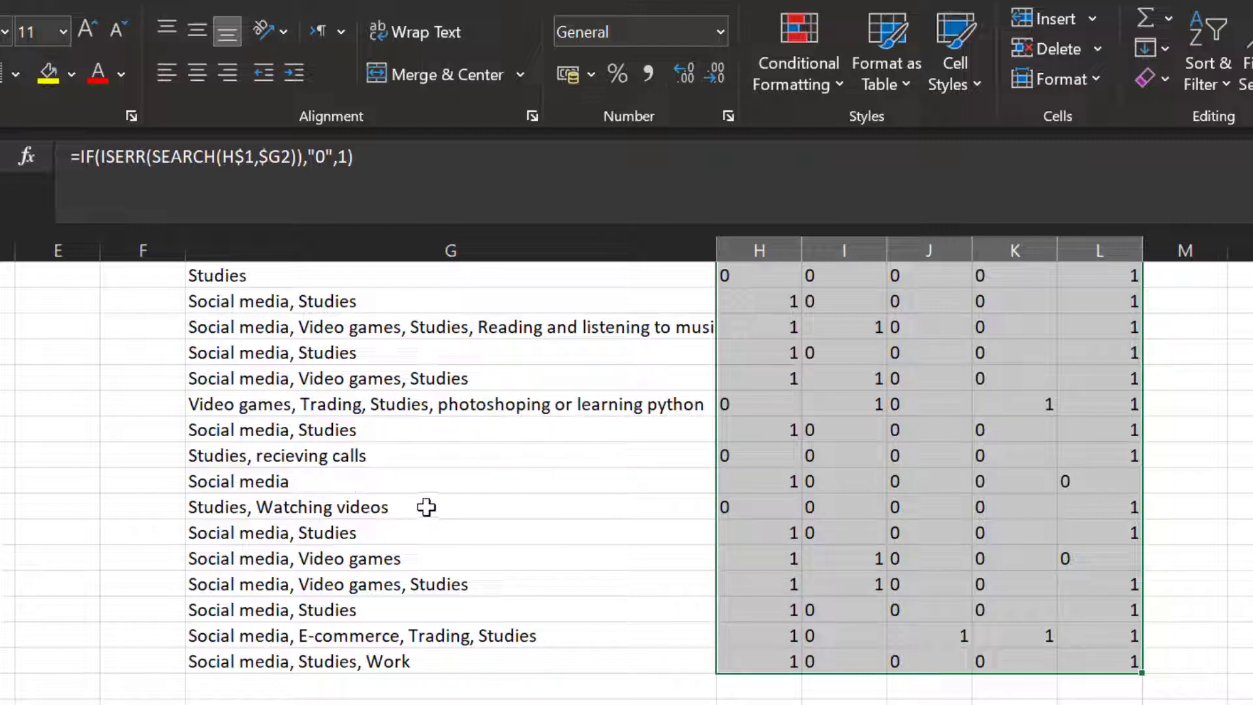
pyautogui.scroll(-10, 500, 423)
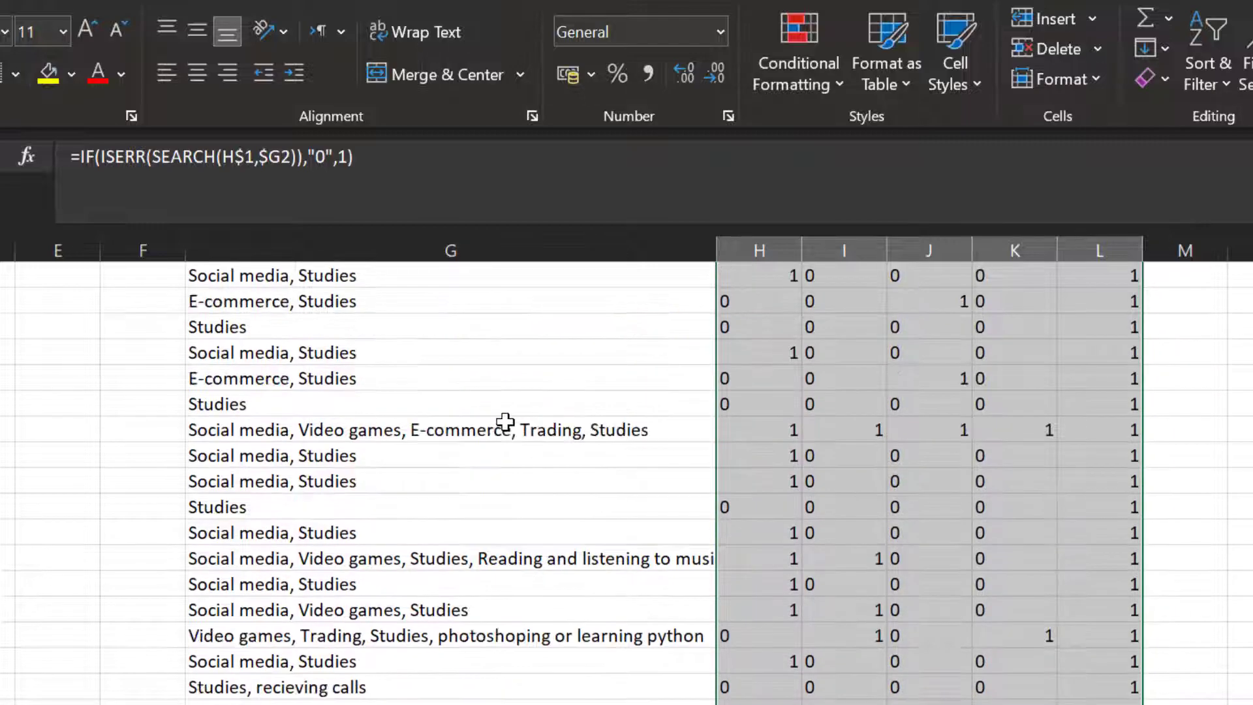
pyautogui.scroll(15, 500, 423)
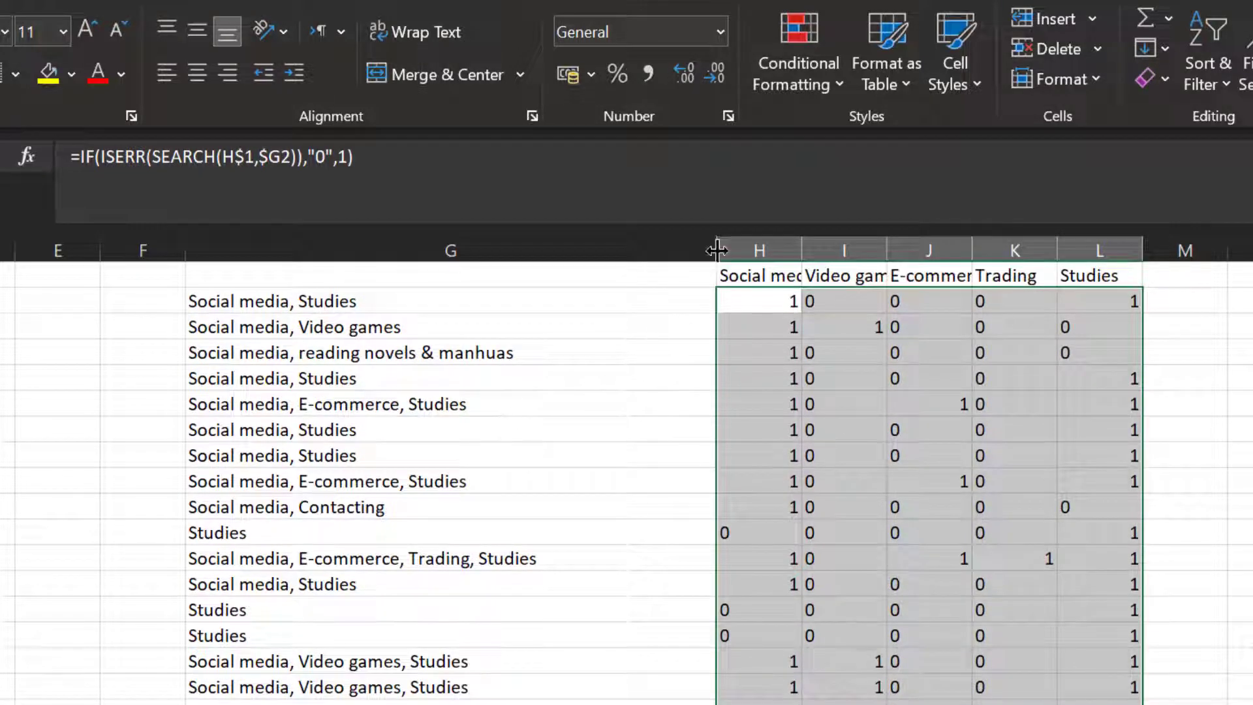
pyautogui.moveTo(716, 251); pyautogui.dragTo(774, 251)
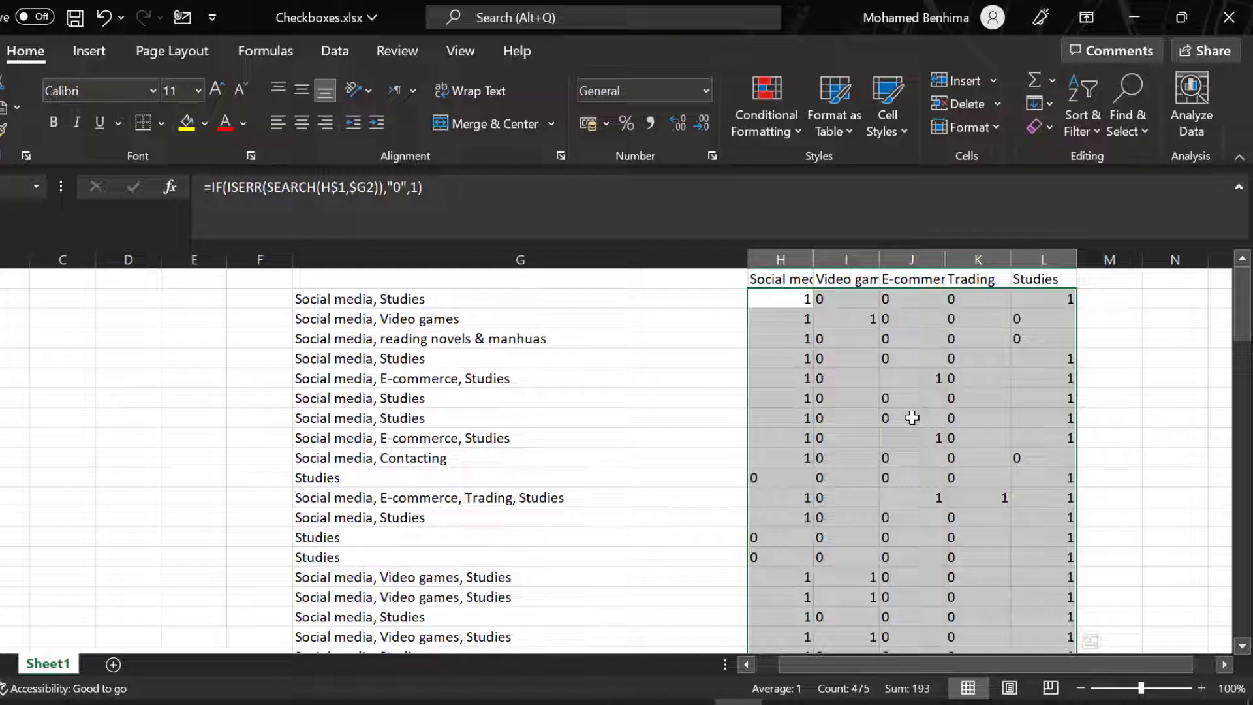
# Change the formula's "0" result to "" and refill it across H:L for all responses.
pyautogui.click(402, 195)
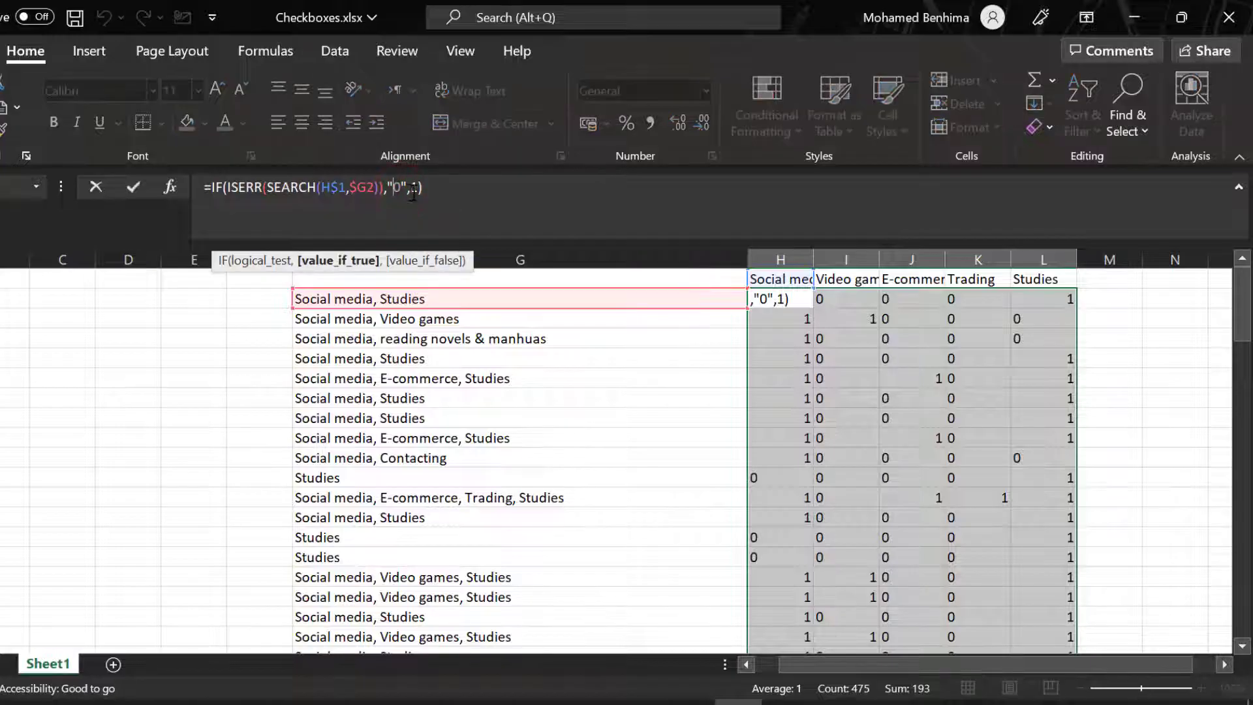
pyautogui.press('Delete')
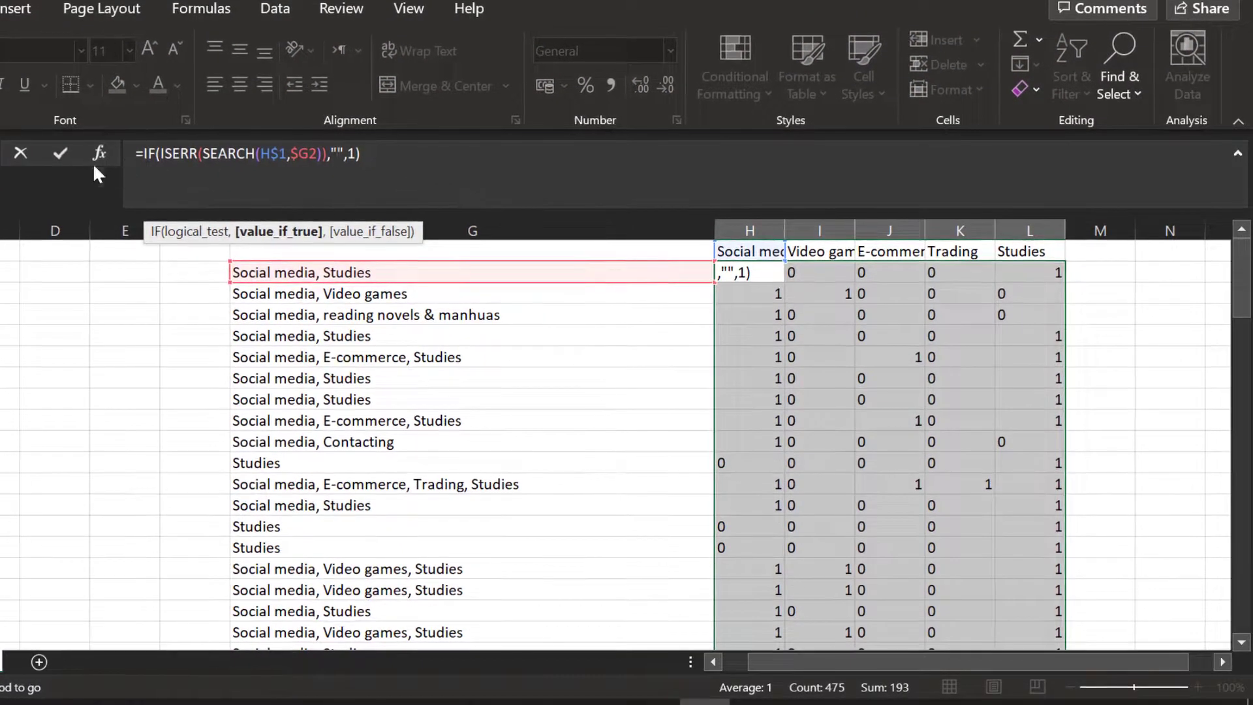
pyautogui.click(61, 155)
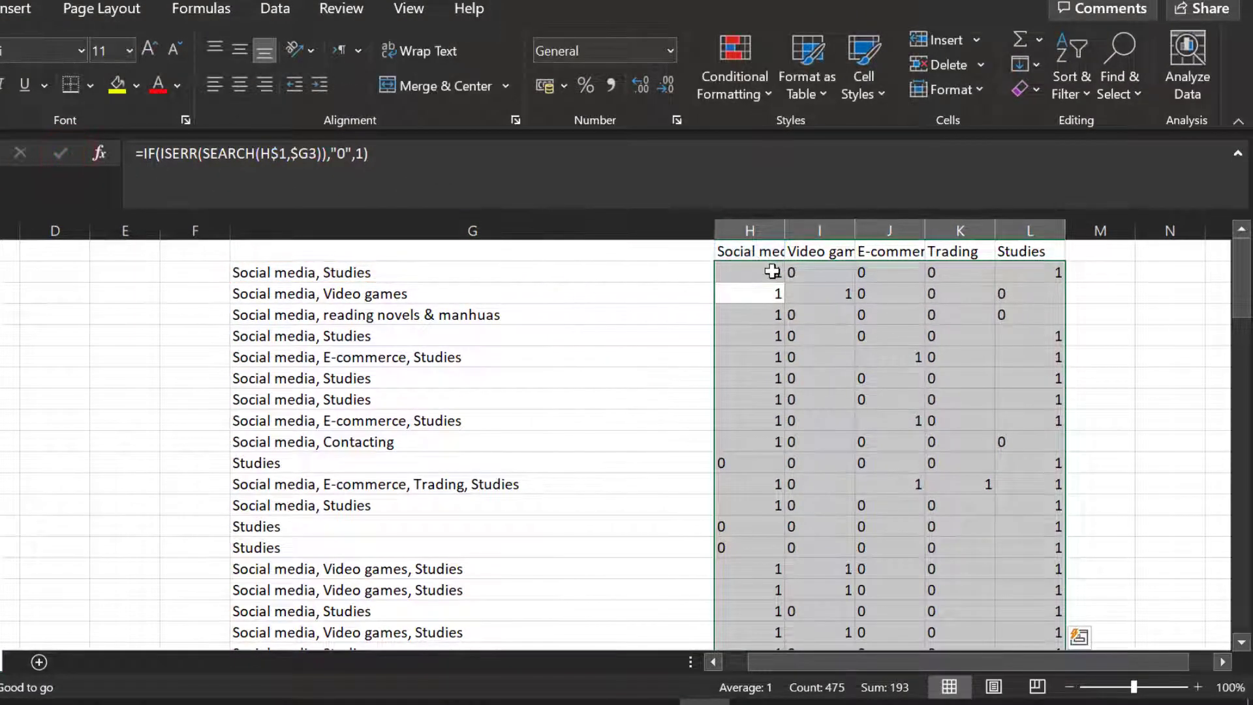
pyautogui.click(772, 270)
pyautogui.moveTo(784, 282); pyautogui.dragTo(1058, 595)
pyautogui.scroll(3, 717, 389)
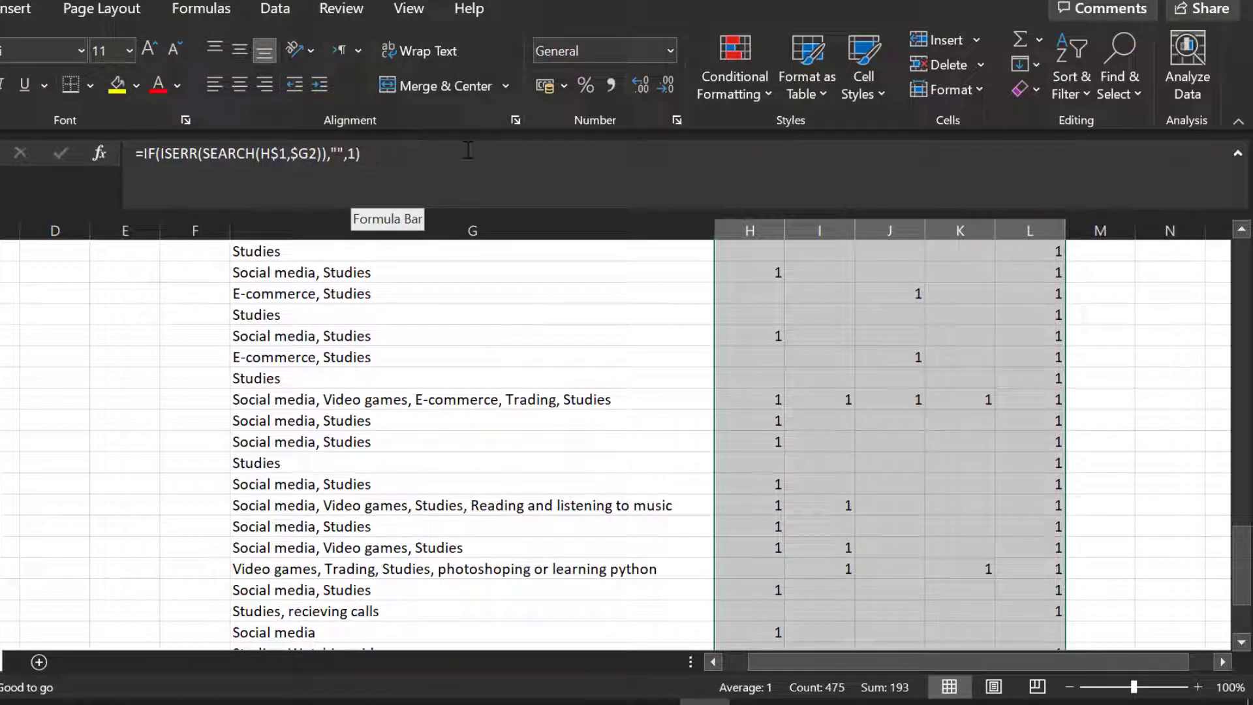
pyautogui.scroll(-4, 889, 456)
pyautogui.scroll(4, 933, 454)
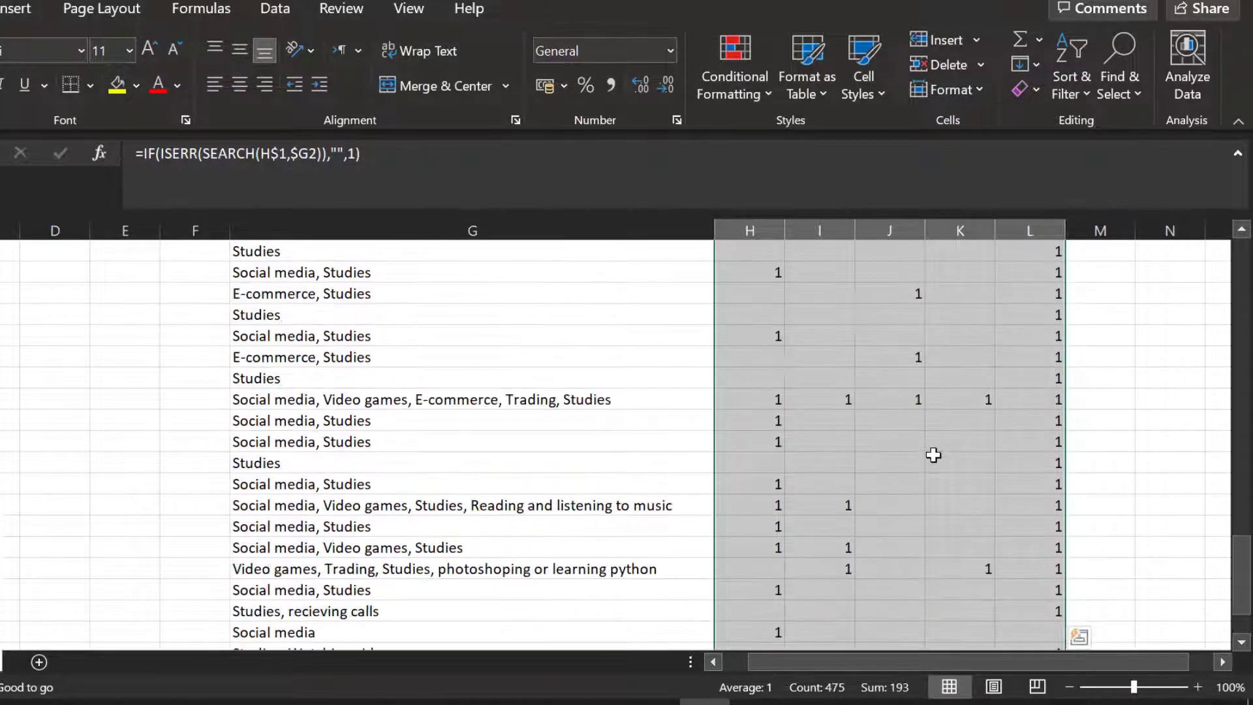
pyautogui.scroll(12, 933, 455)
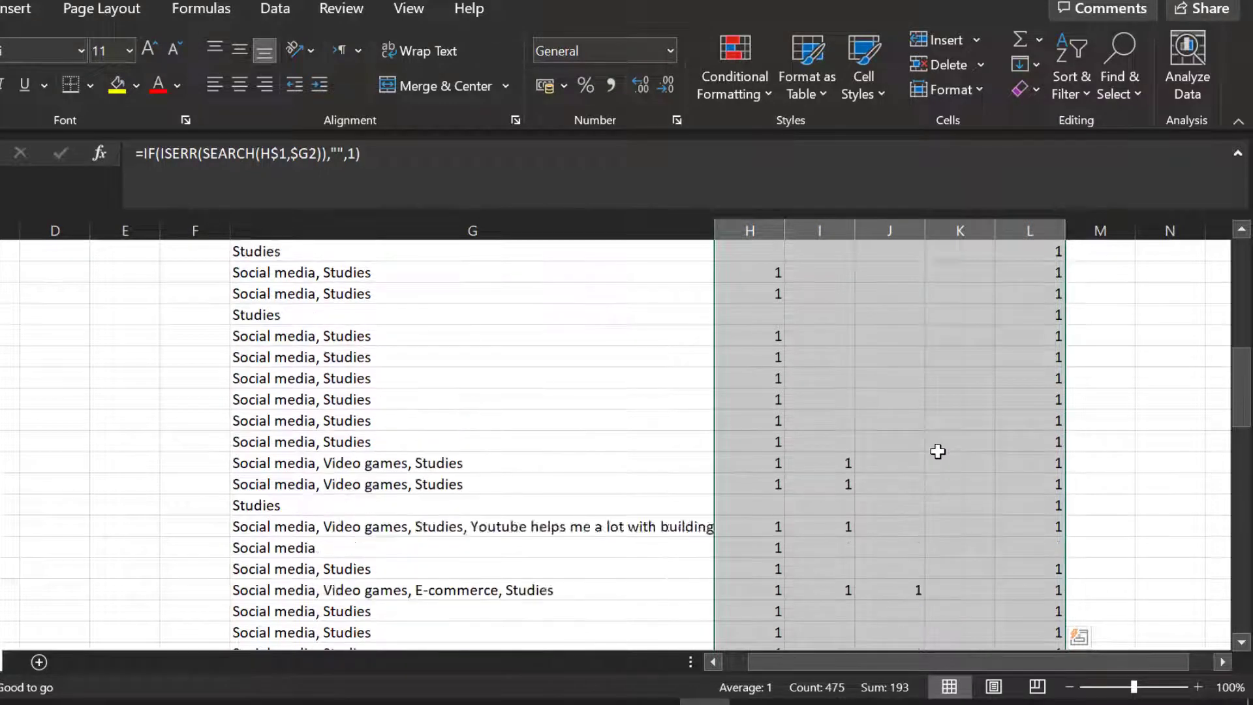